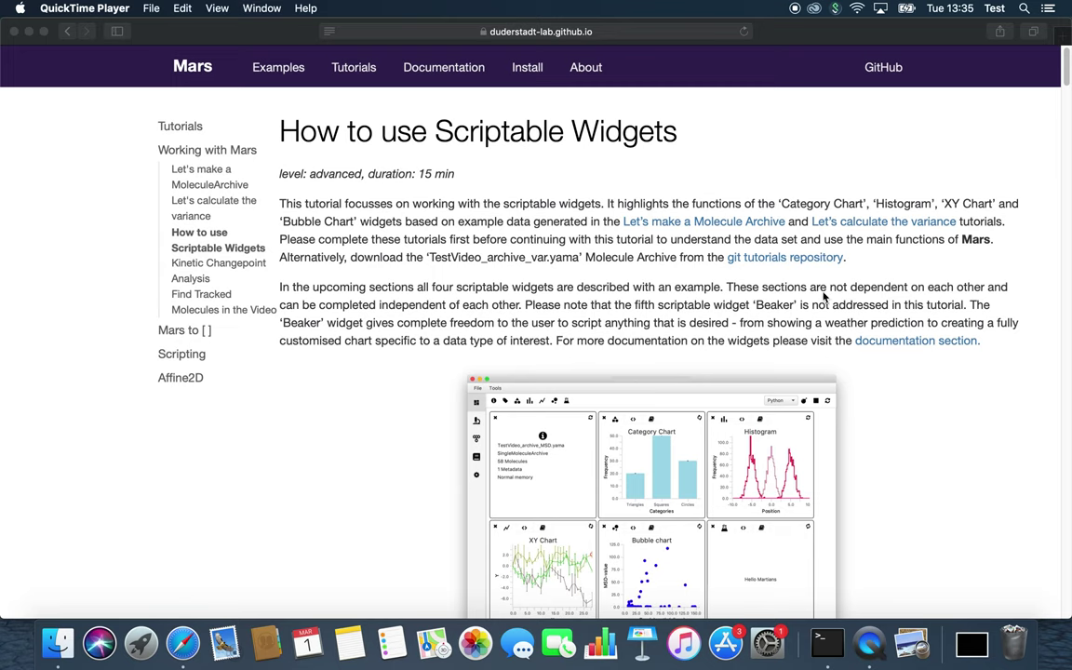
Open the git tutorials repository in a new tab, look through the Working with Mars files, and return to the Scriptable Widgets tutorial
right_click(772, 264)
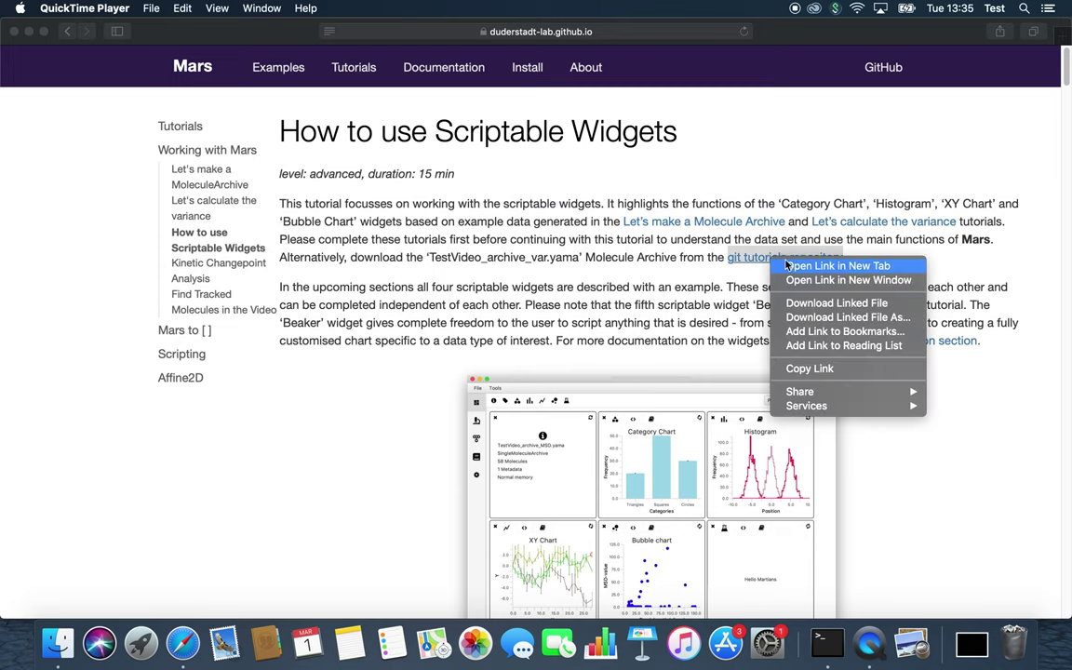
left_click(744, 234)
left_click(709, 54)
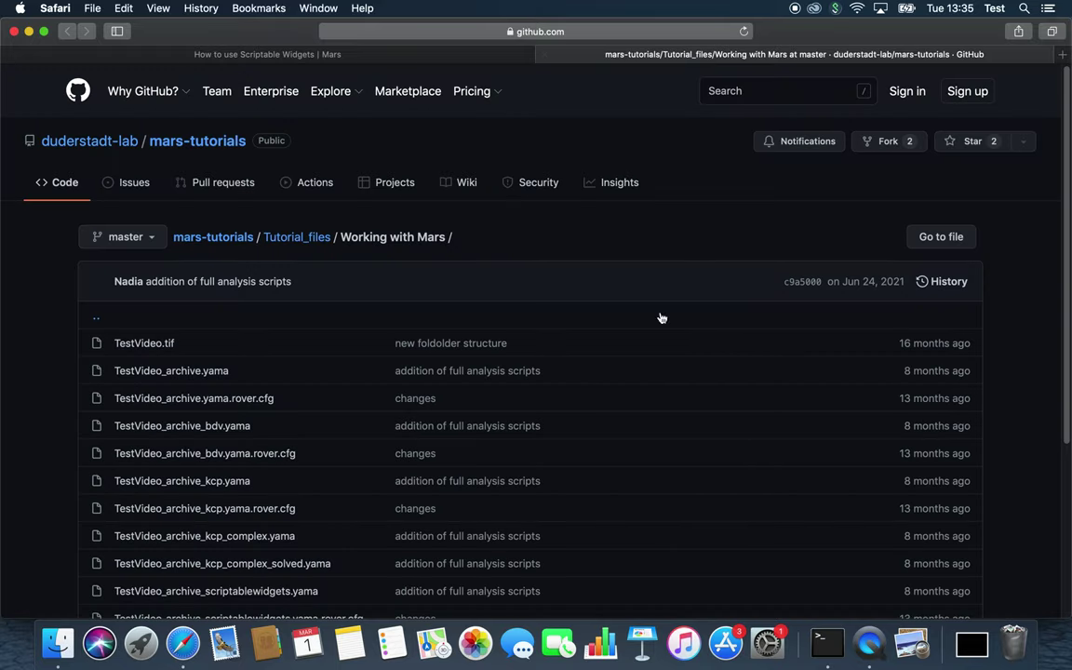
scroll(296, 432, "down", 5)
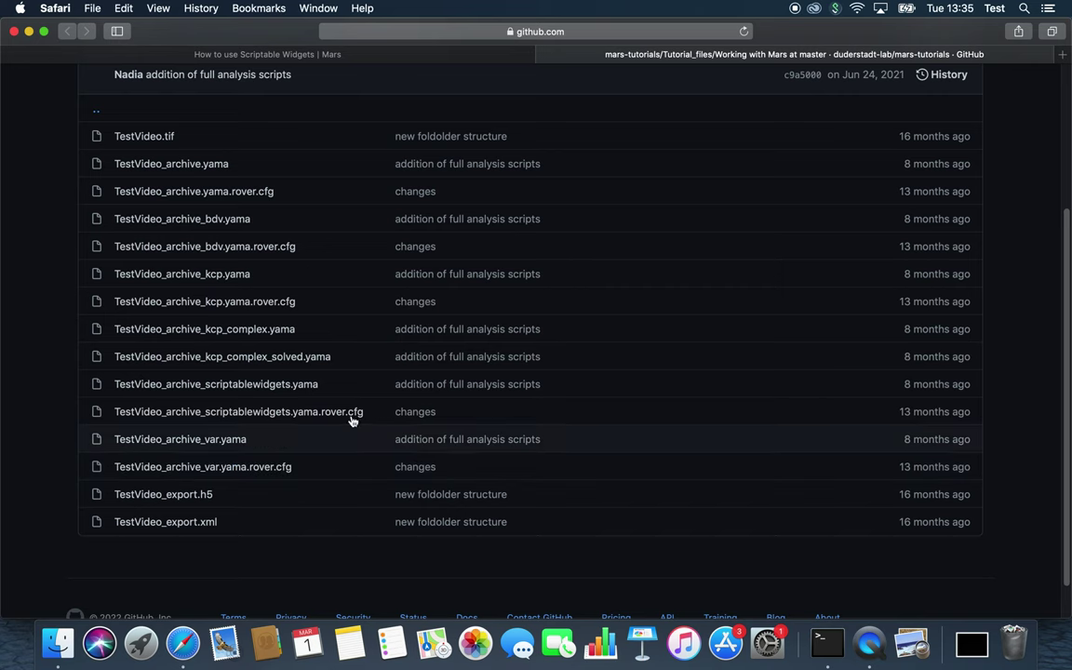
left_click(546, 55)
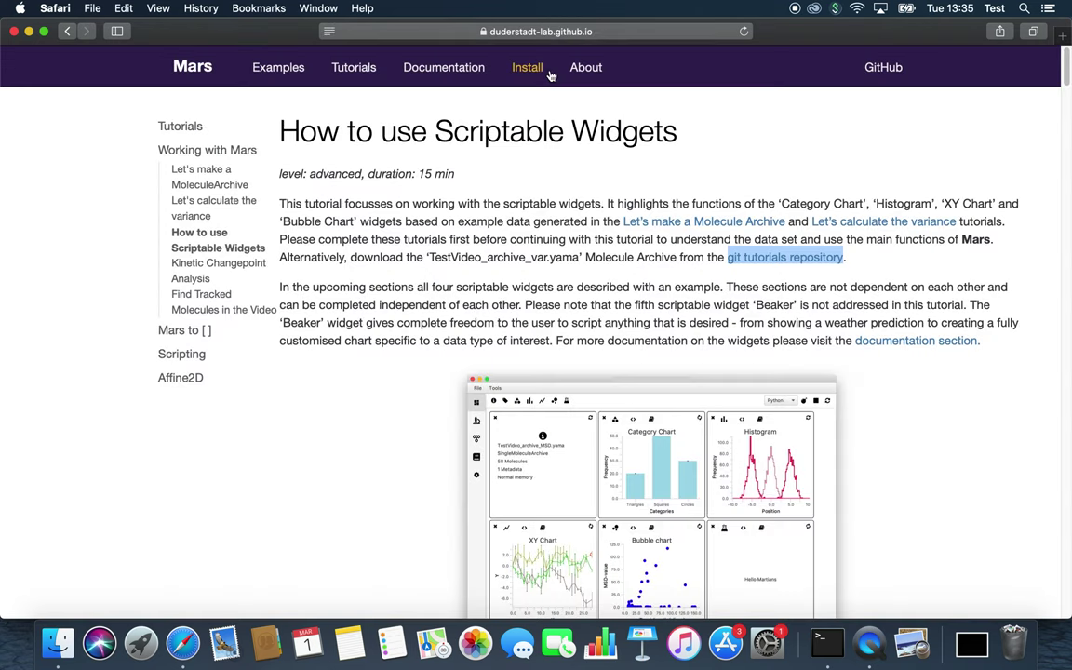
scroll(556, 309, "down", 3)
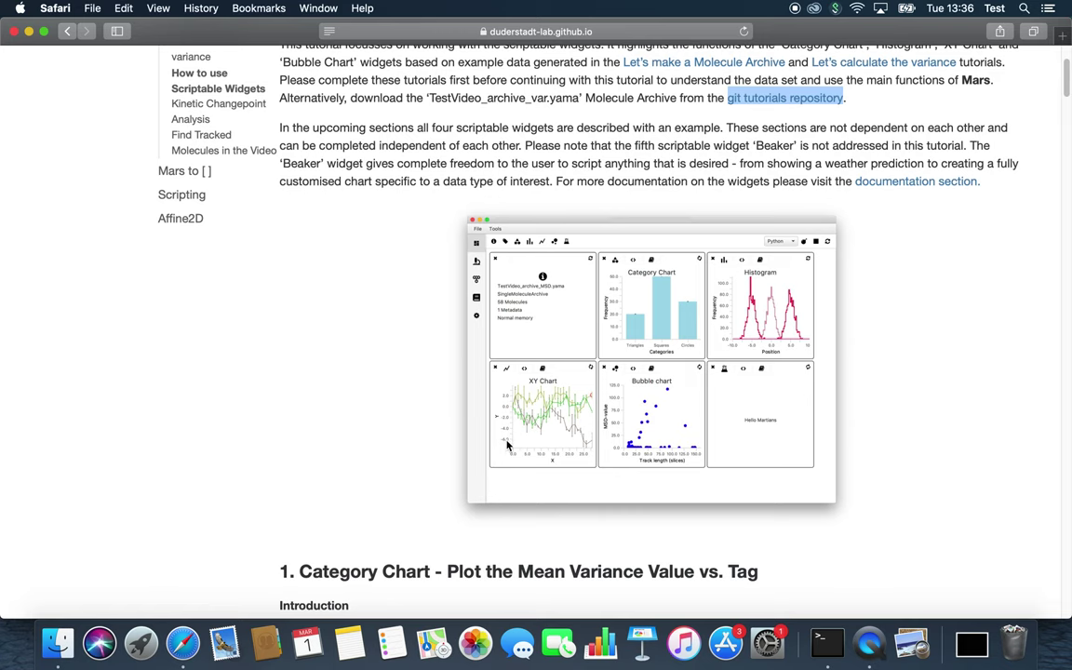
scroll(519, 450, "down", 1)
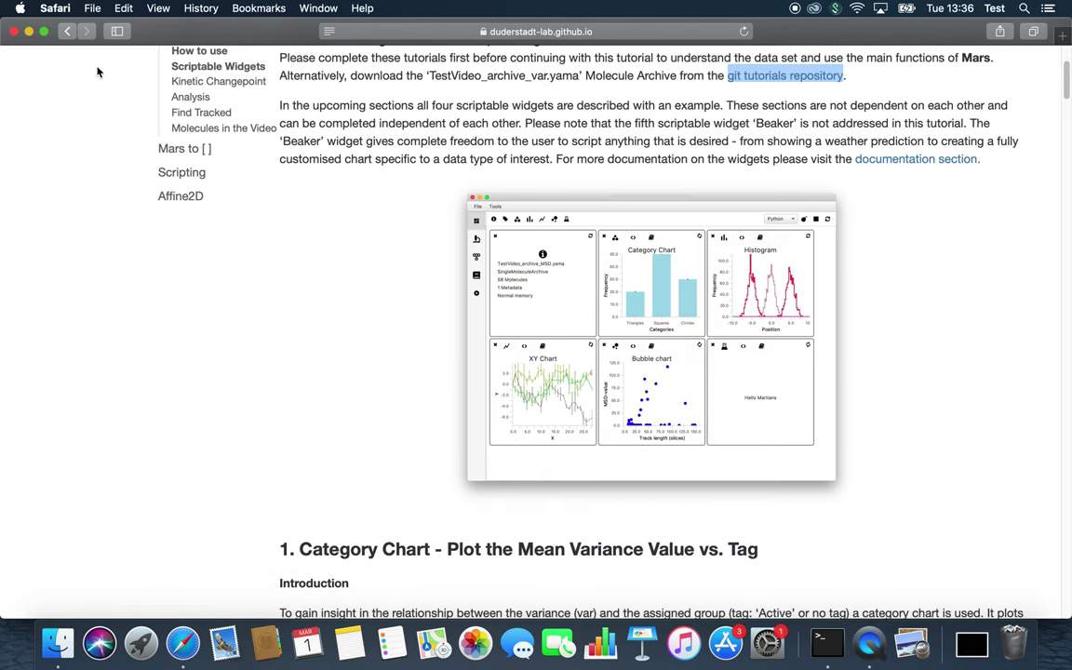
Minimize the browser, launch Fiji, and open the Mars molecule archive Myfirstarchive.yama from the Desktop
left_click(29, 32)
double_click(54, 62)
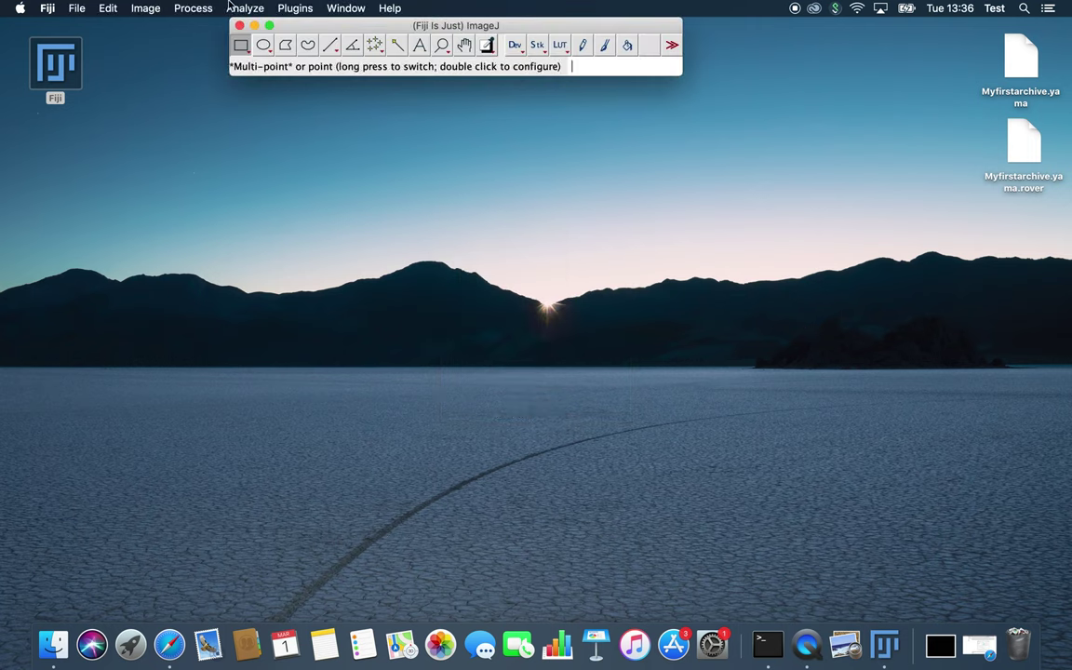
left_click(295, 7)
mouse_move(316, 581)
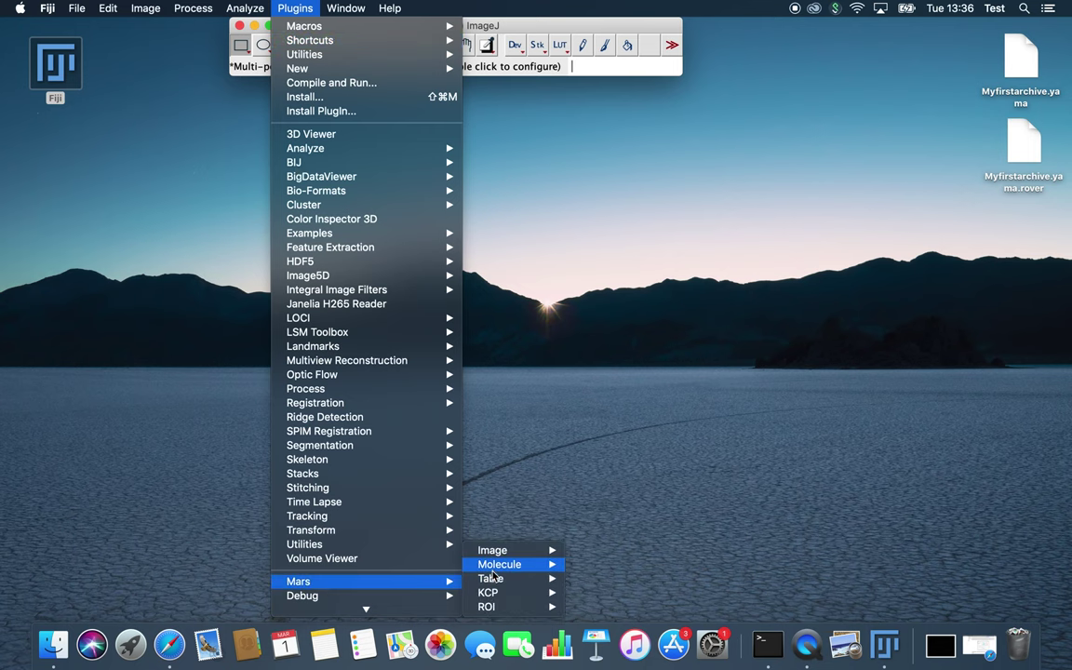
mouse_move(507, 564)
left_click(612, 522)
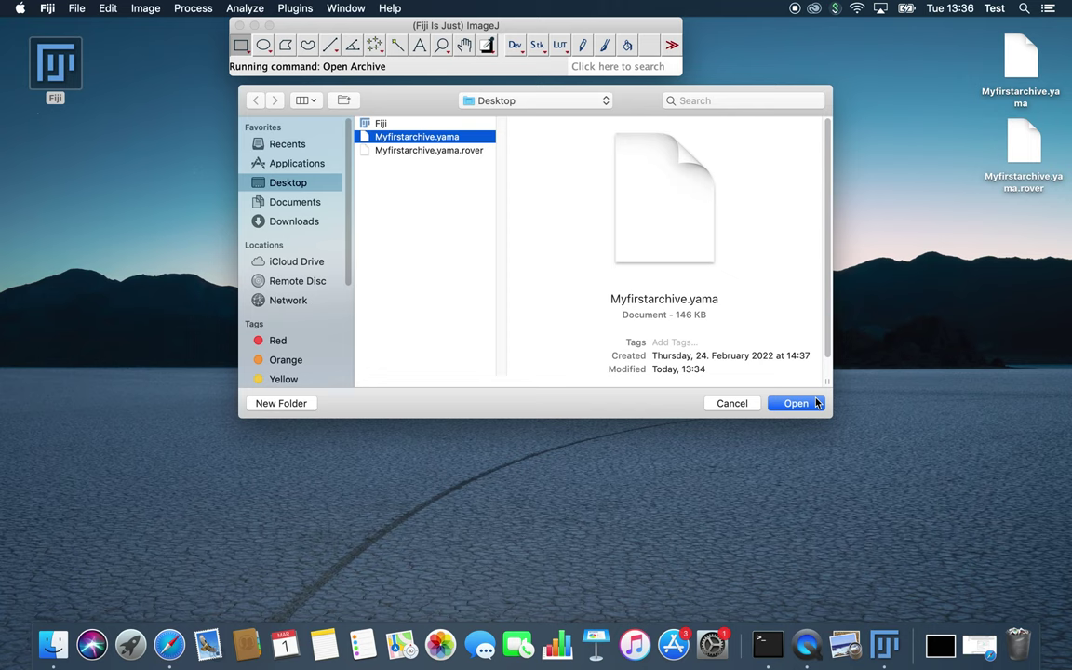
left_click(796, 403)
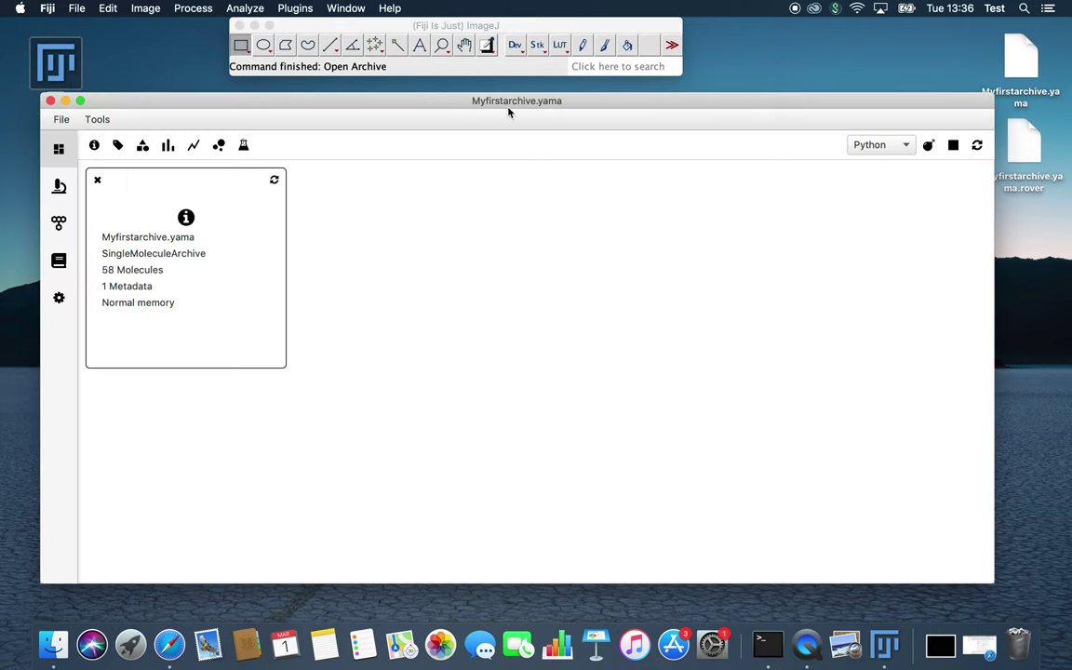
left_click_drag(496, 99, 549, 89)
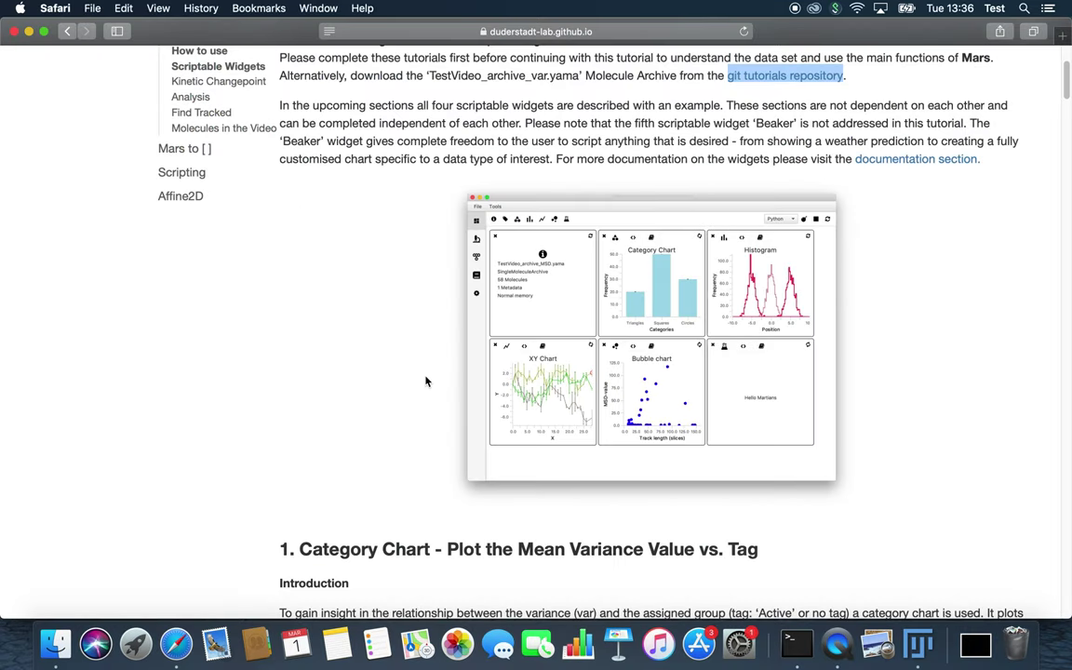
Select the complete Category Chart script in section 1 of the Scriptable Widgets tutorial in Safari for copying
scroll(426, 378, "down", 10)
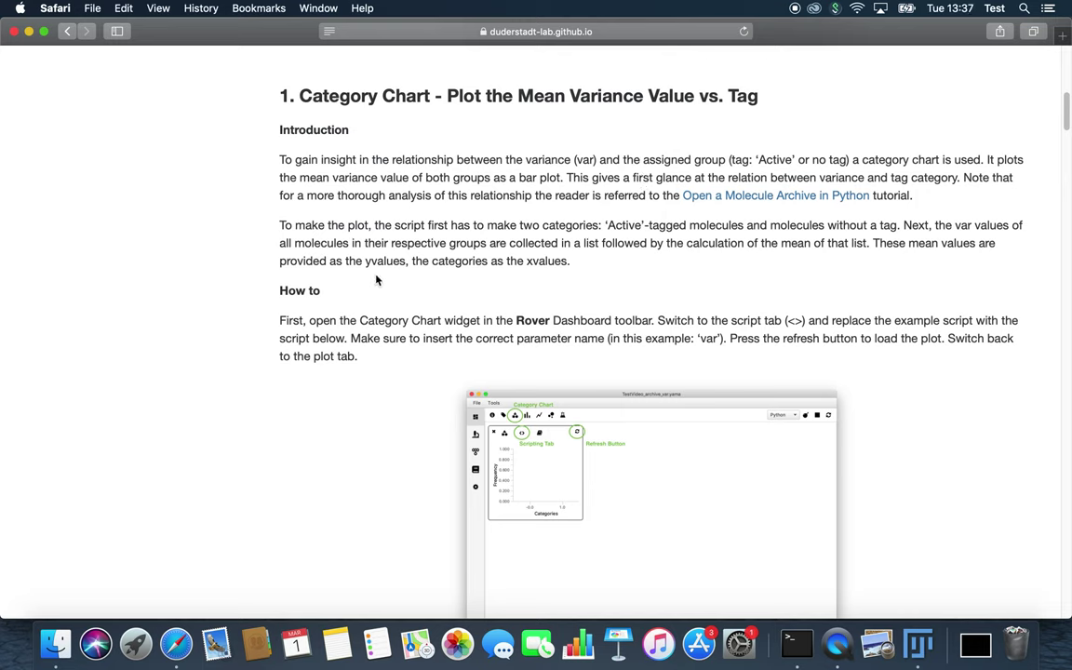
scroll(375, 280, "down", 10)
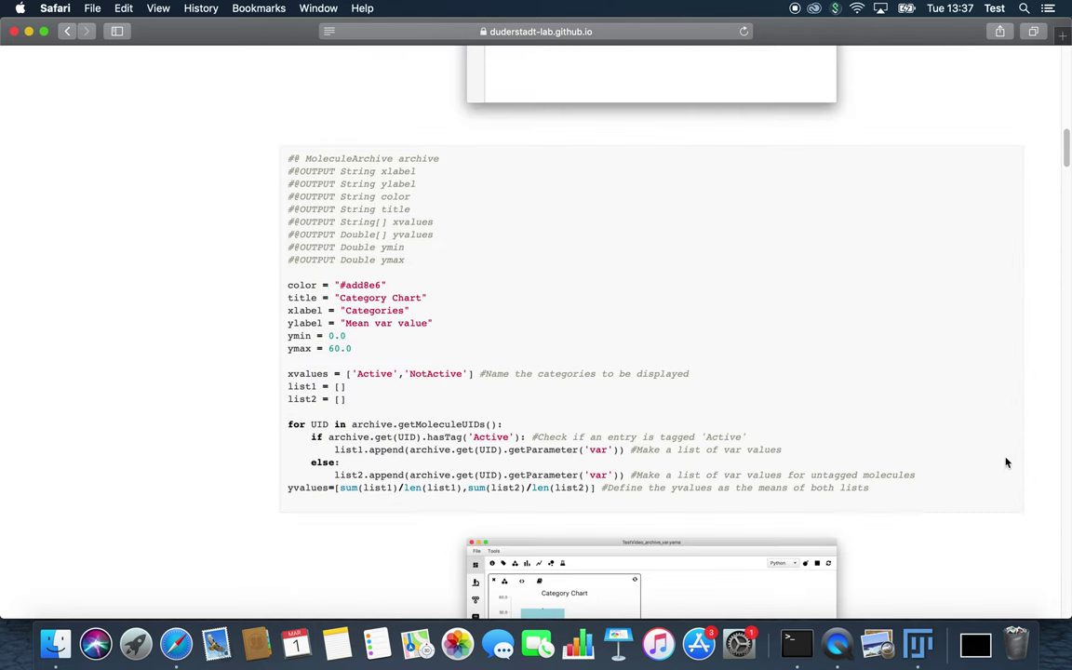
left_click_drag(893, 492, 290, 157)
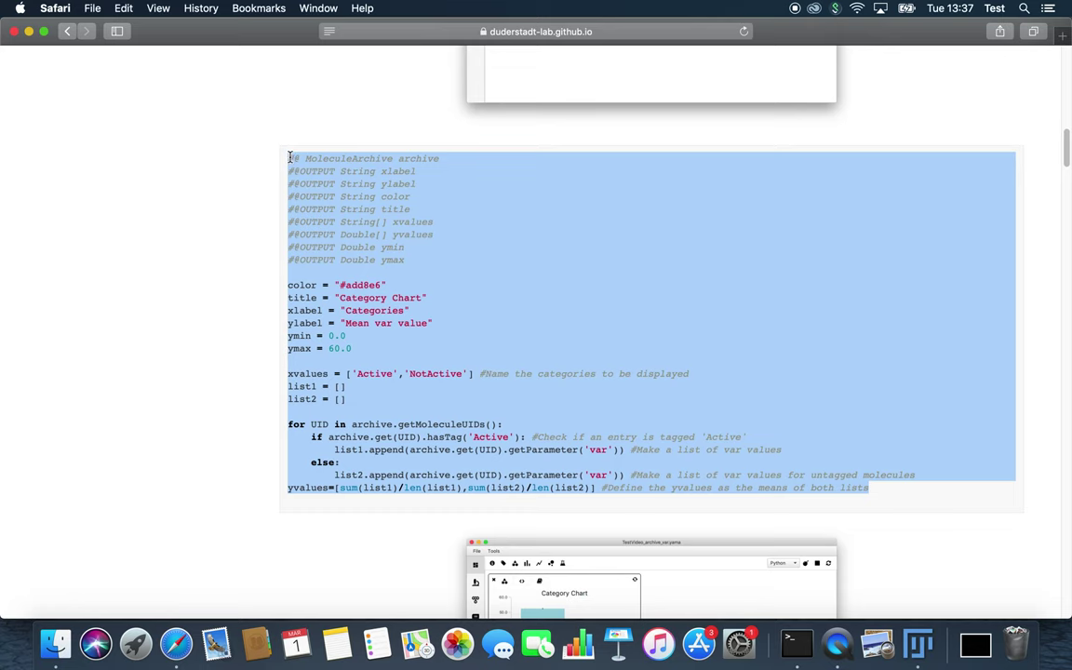
Switch to Fiji, add a Category Chart widget to the archive dashboard, show its script and enlarge the widget
left_click(917, 643)
left_click(197, 131)
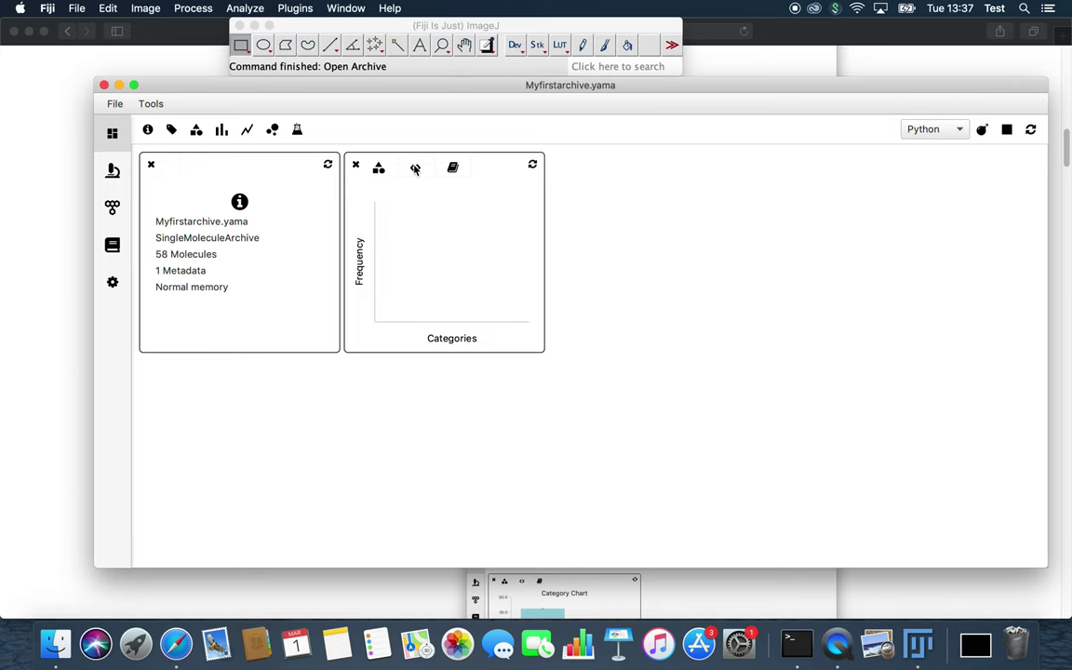
left_click(416, 166)
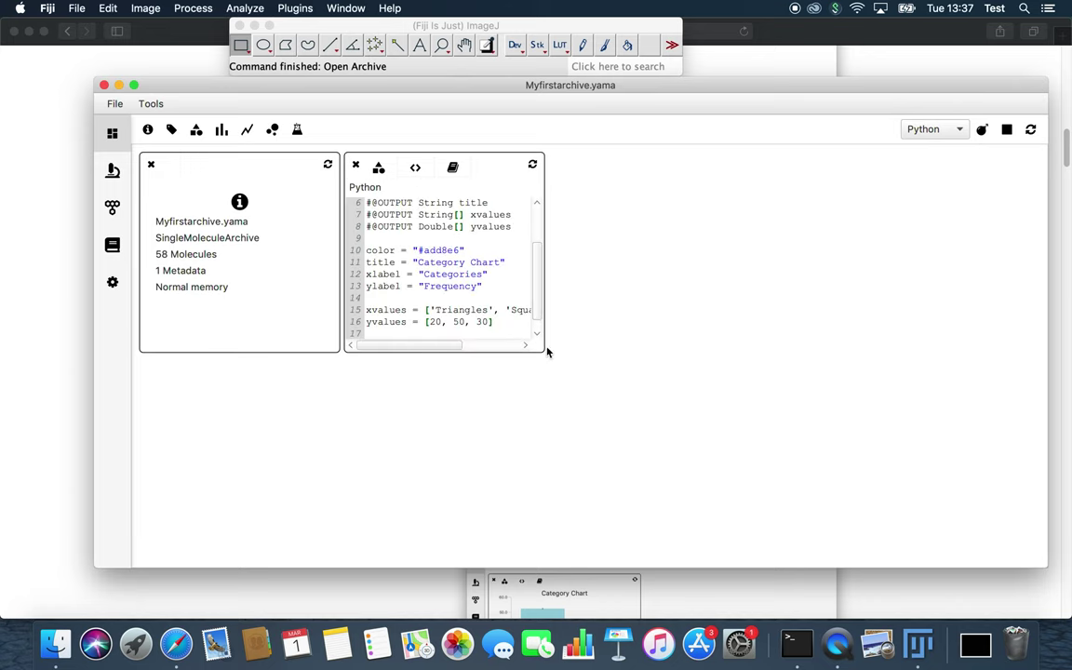
left_click_drag(544, 351, 756, 359)
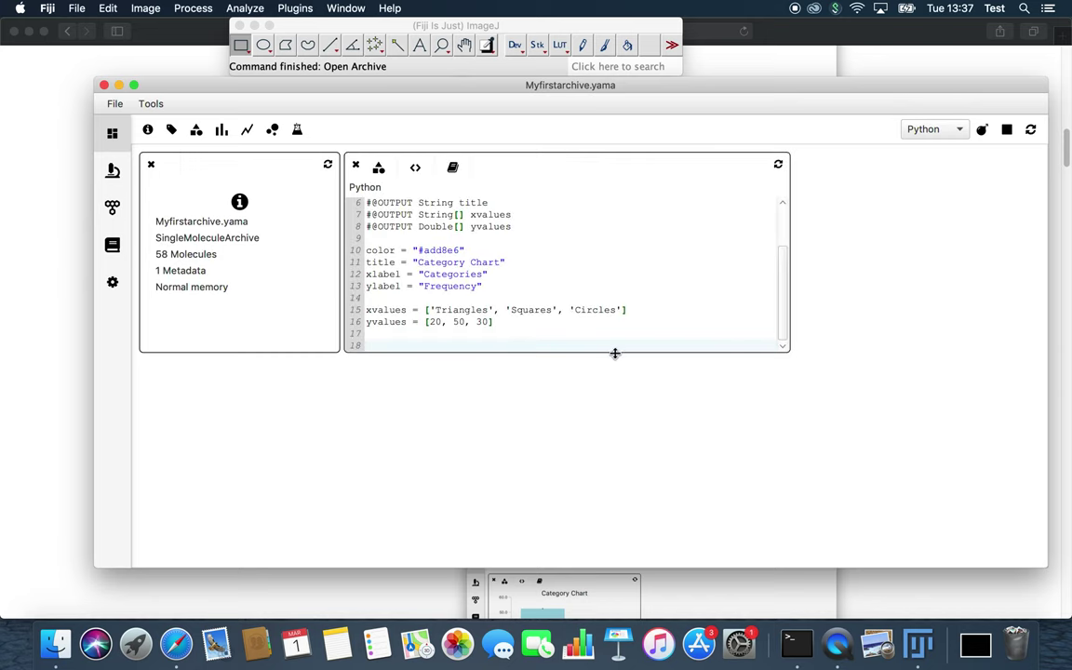
left_click_drag(615, 354, 601, 475)
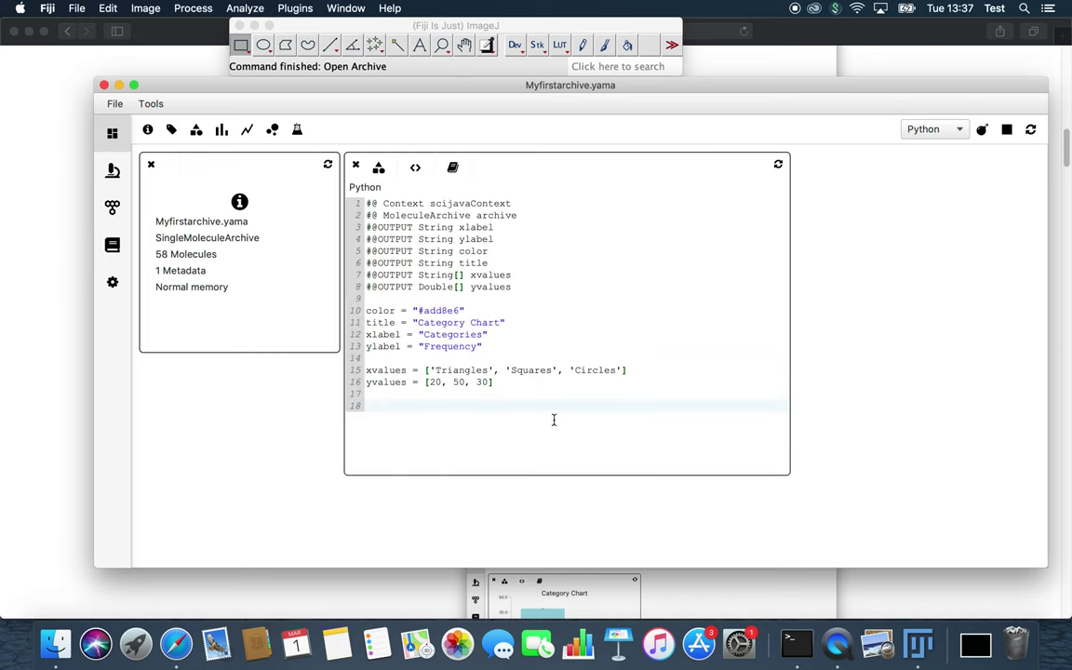
Replace the Category Chart widget's example script with the tutorial script and check it against the tutorial page
key("super+a")
key("super+v")
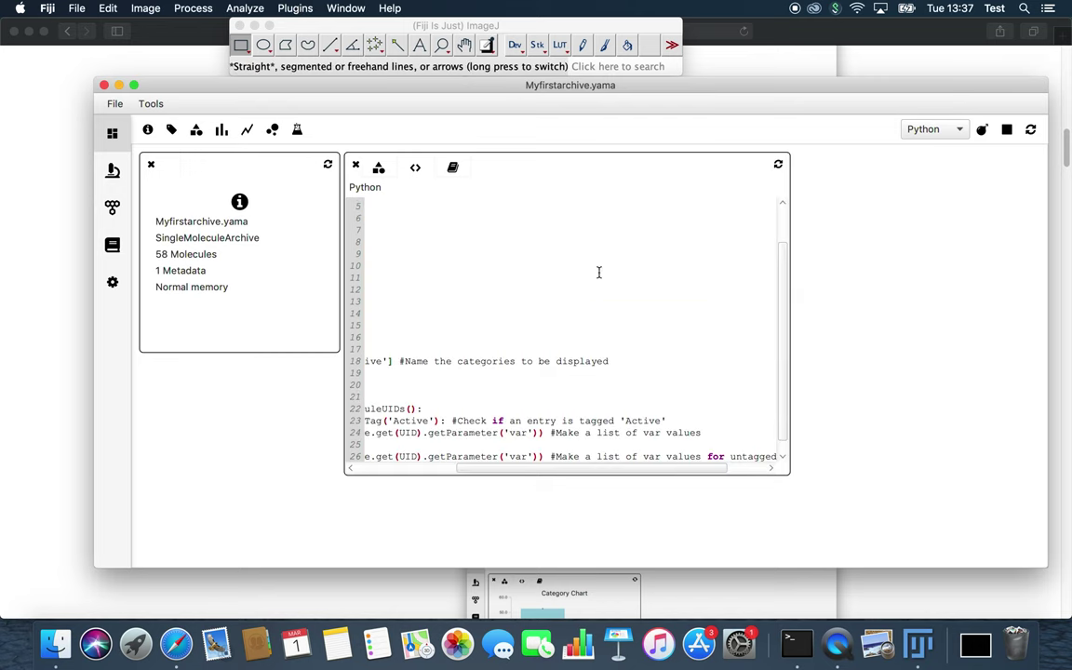
left_click_drag(592, 472, 372, 475)
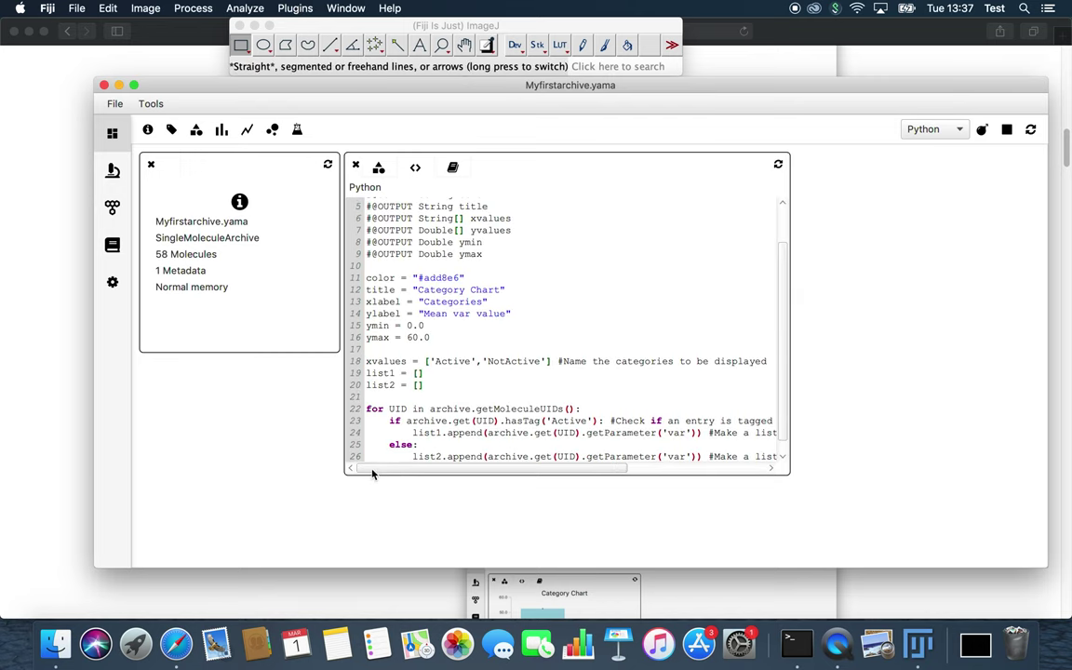
scroll(528, 392, "down", 1)
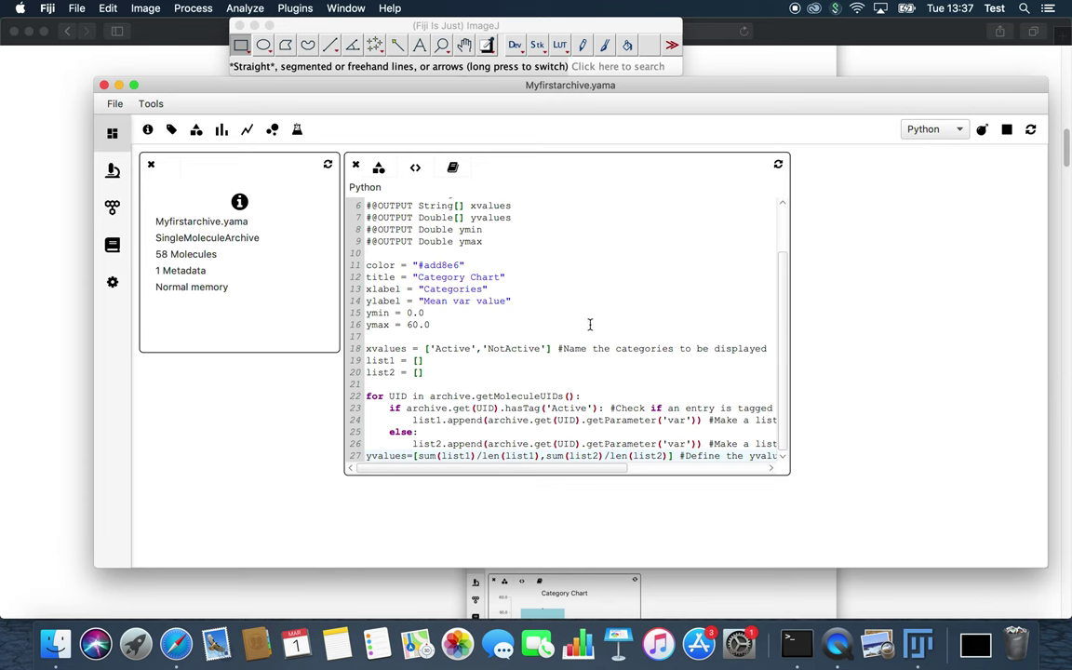
key("super+Tab")
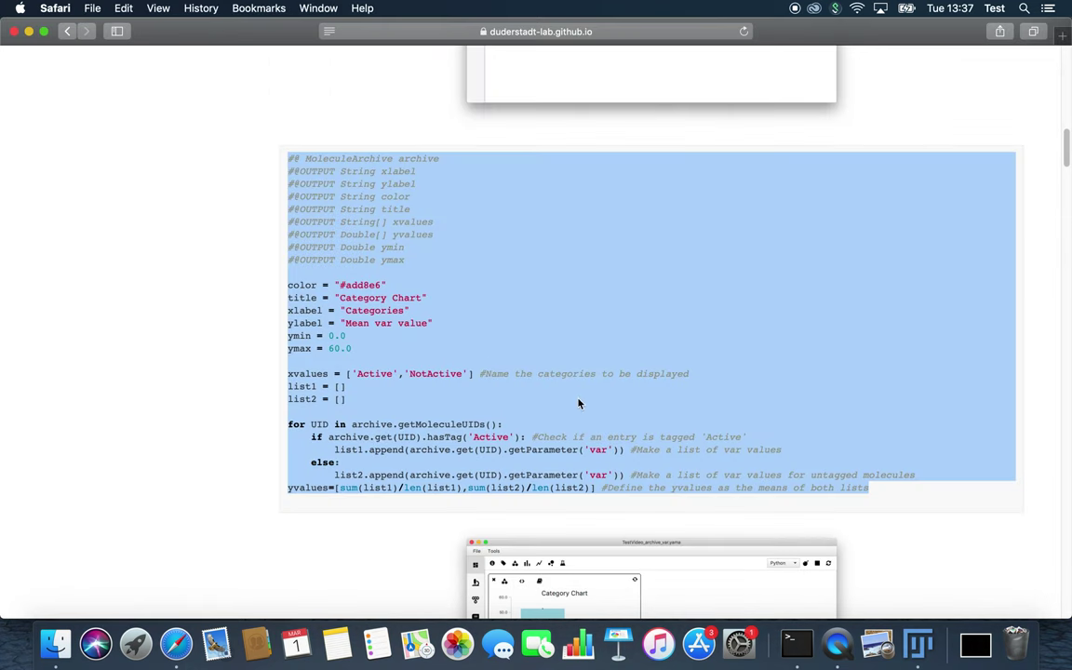
left_click(132, 507)
left_click(918, 644)
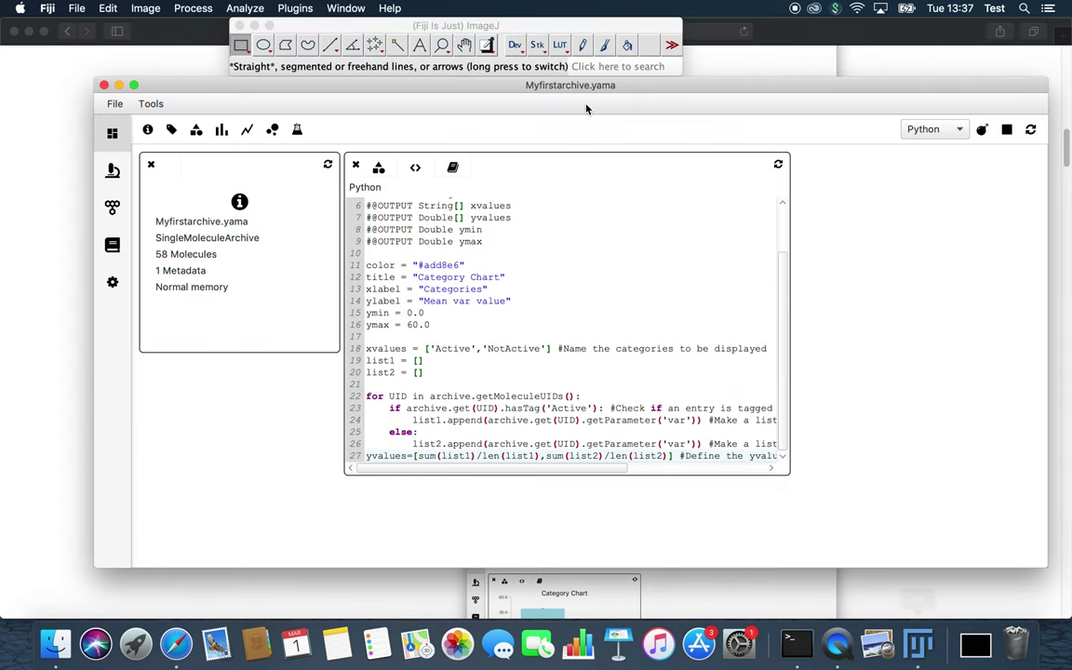
Refresh the Category Chart widget, display its plot of mean var values, and shrink the widget
left_click(775, 164)
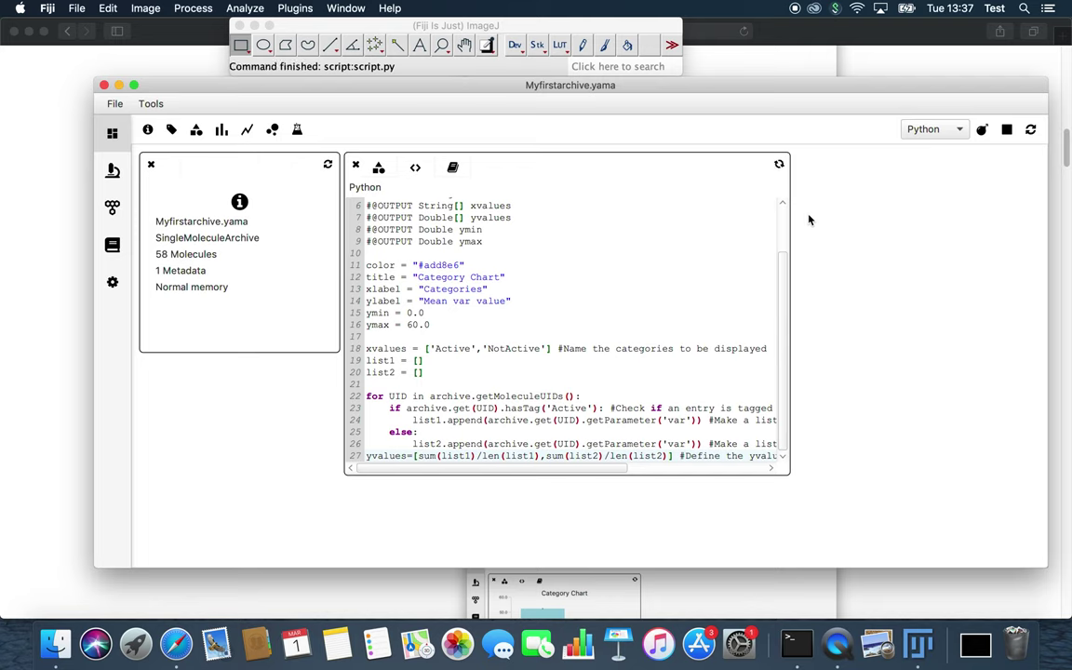
left_click(377, 168)
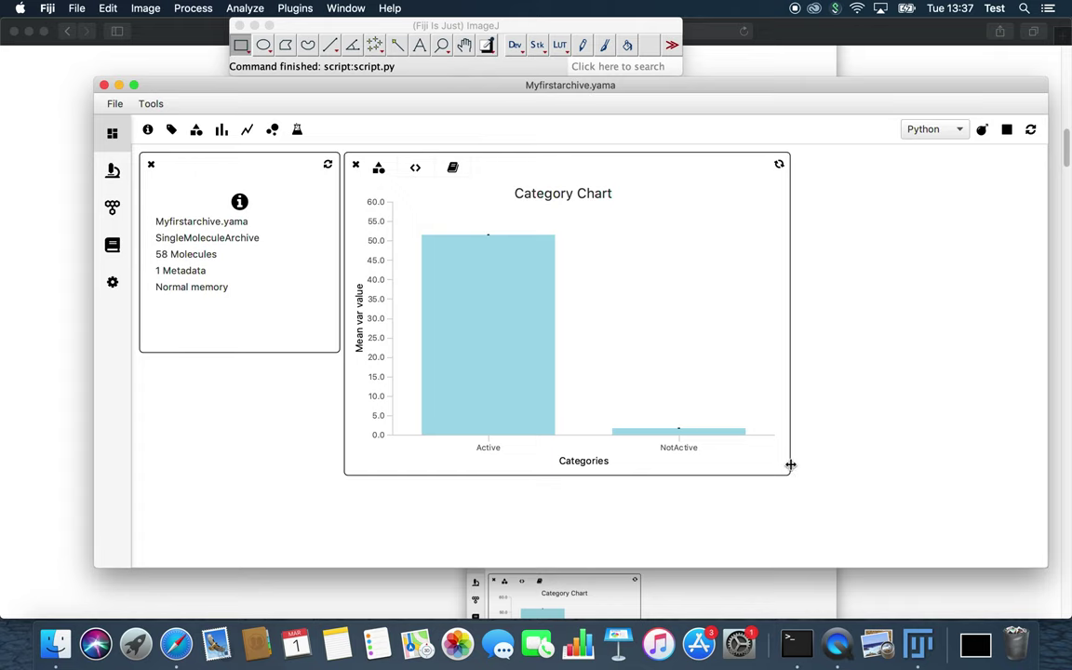
left_click_drag(790, 464, 565, 323)
Return to the tutorial in Safari and copy the complete variance script from section 2, Histogram
left_click(368, 591)
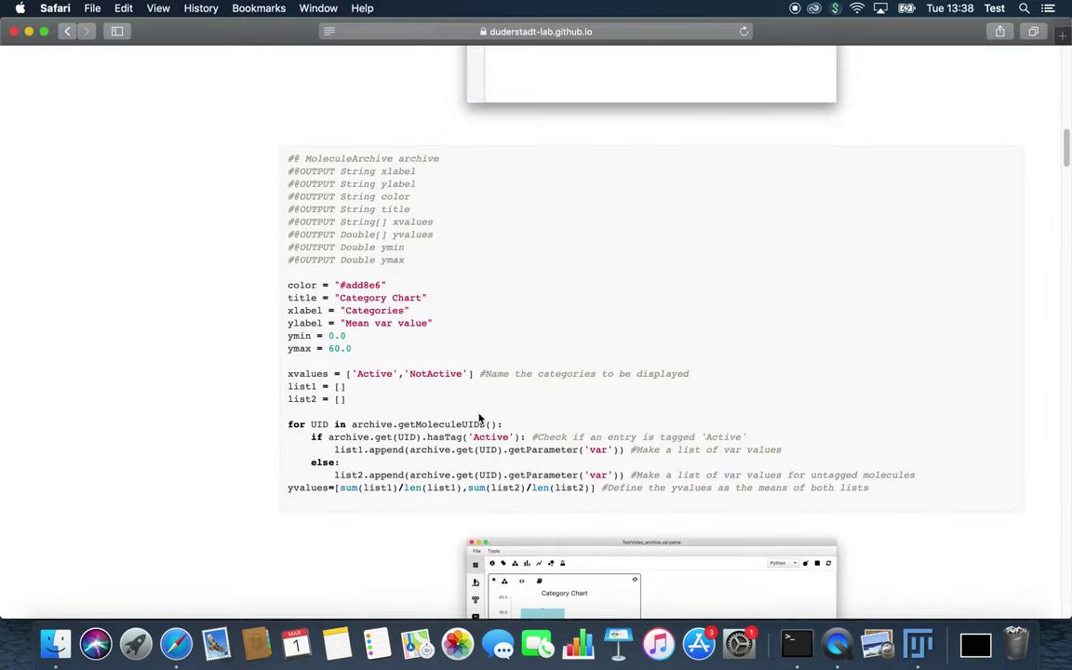
scroll(480, 420, "down", 10)
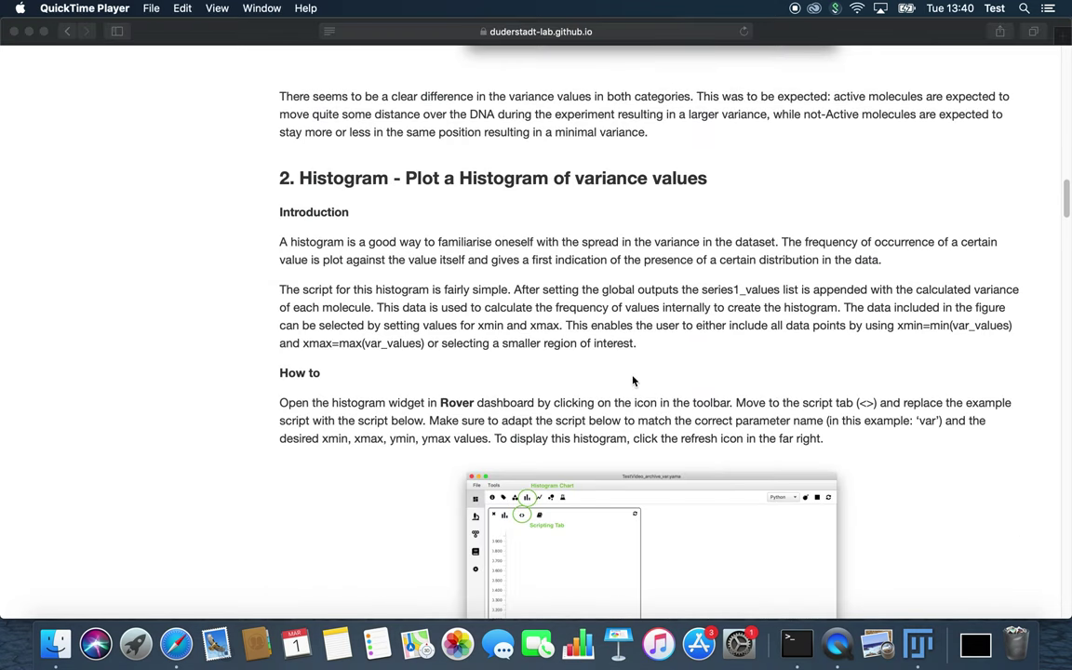
scroll(634, 382, "down", 2)
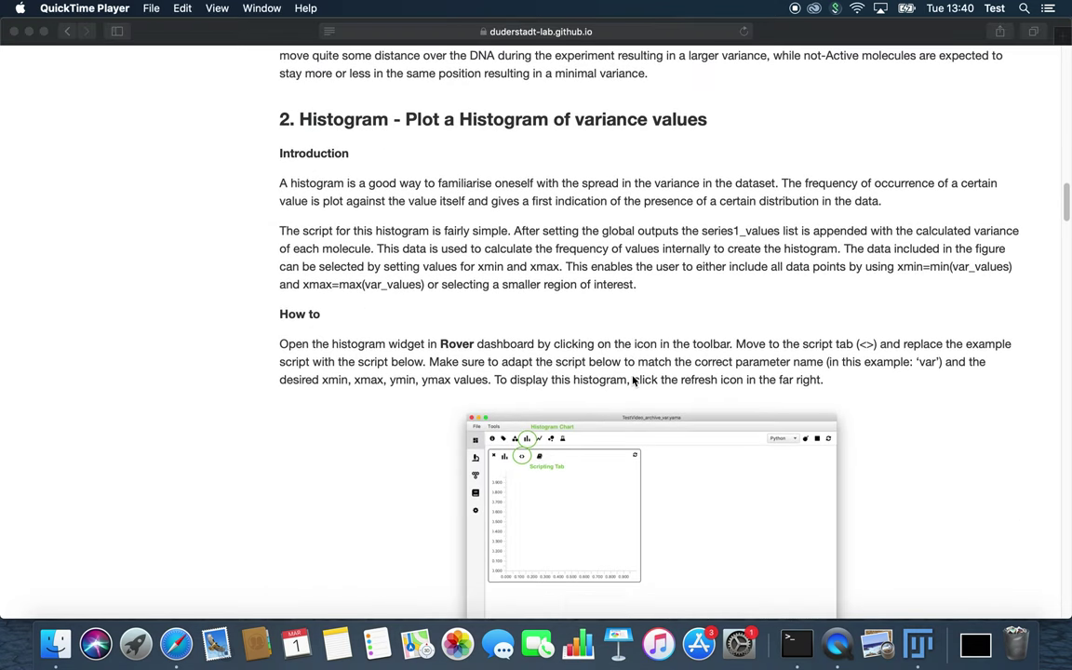
scroll(634, 381, "down", 1)
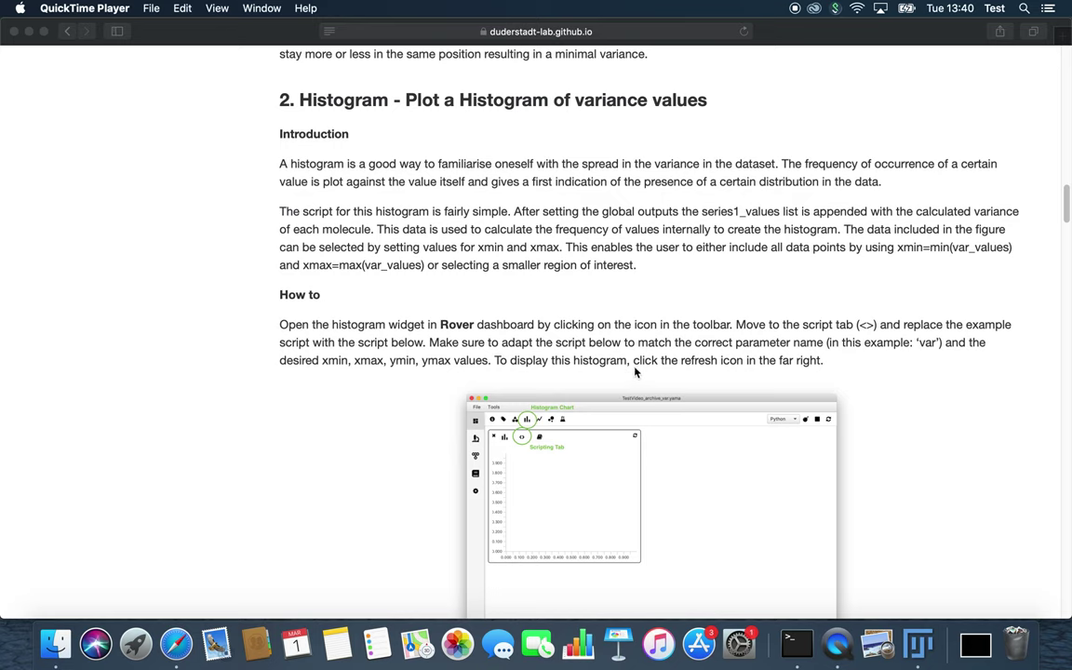
scroll(631, 372, "down", 10)
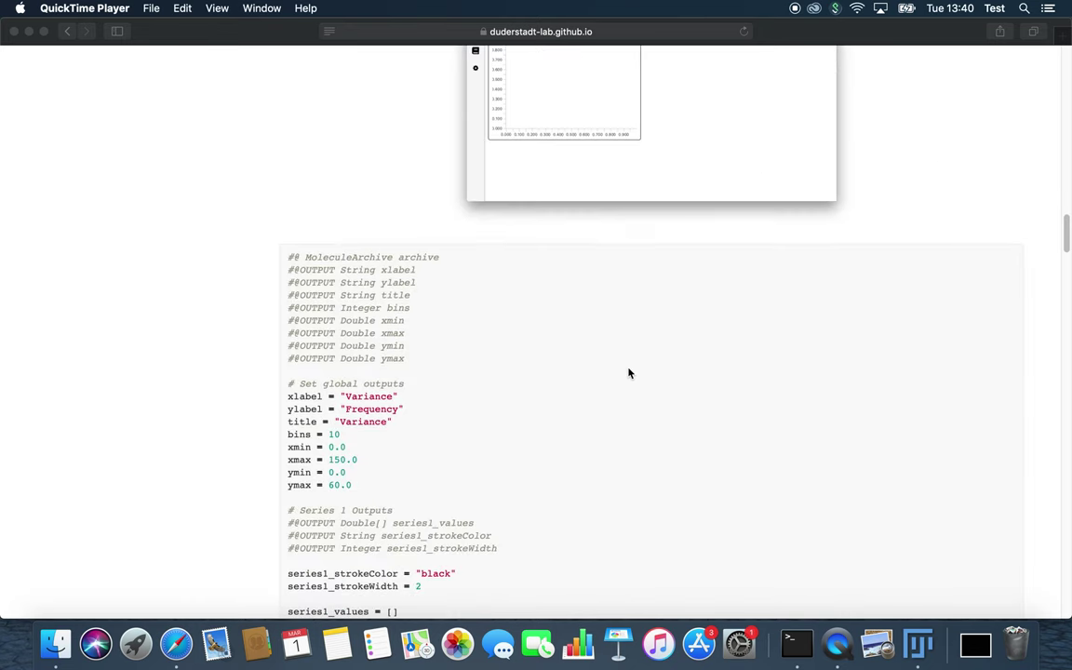
scroll(594, 378, "up", 4)
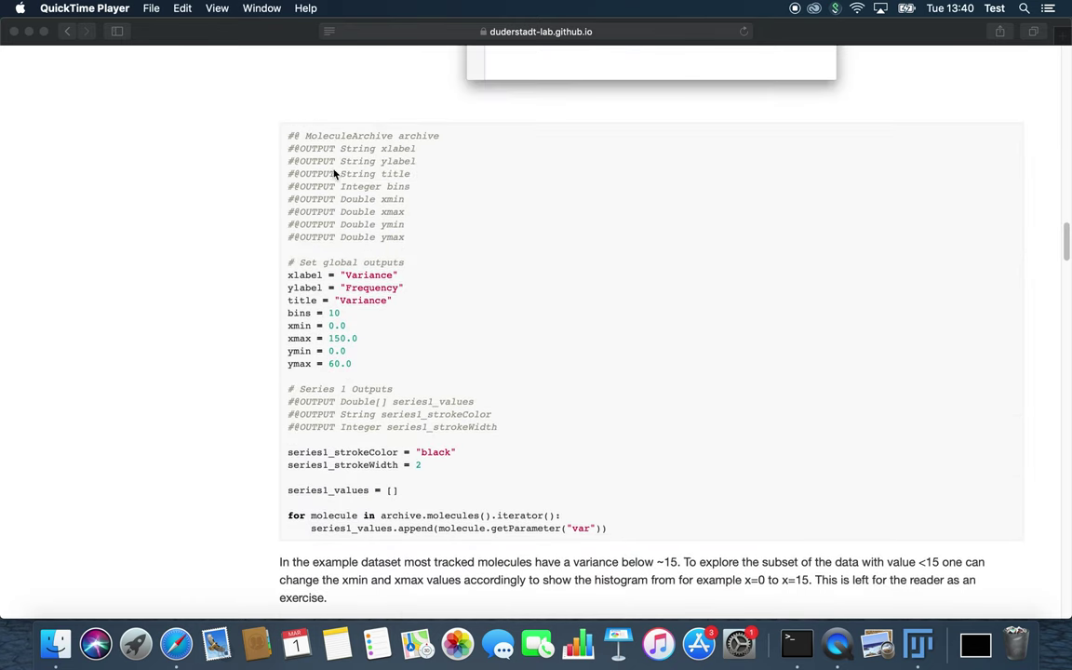
left_click(290, 136)
left_click_drag(289, 135, 647, 529)
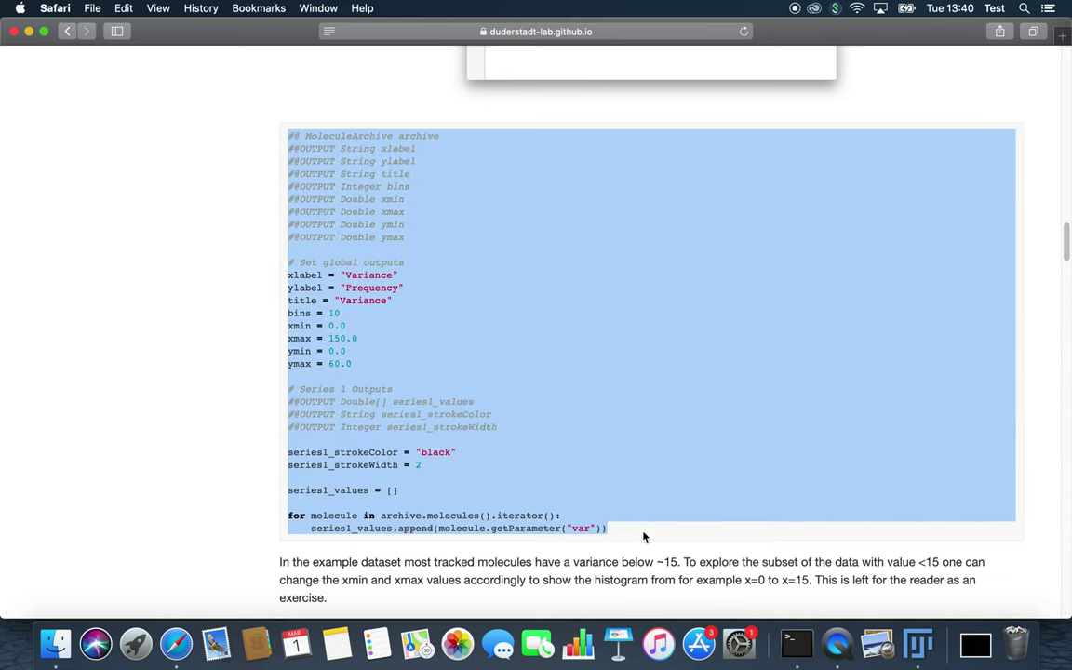
key("super+c")
Switch to Fiji, add a Histogram widget to the dashboard, enlarge it in width and height, and show its script
left_click(917, 642)
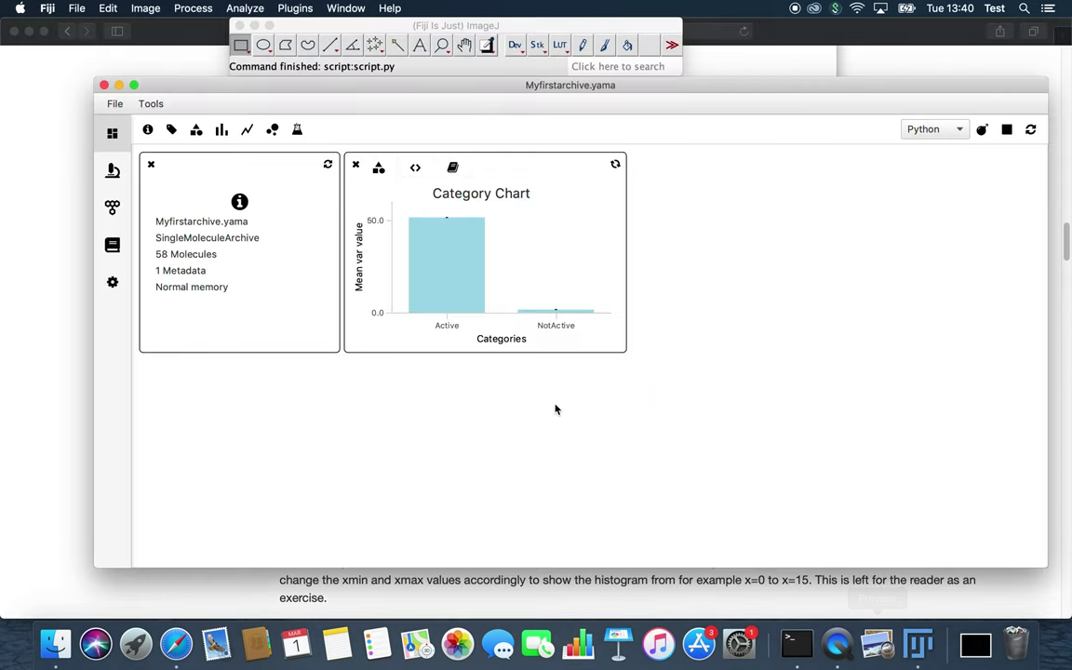
left_click(221, 130)
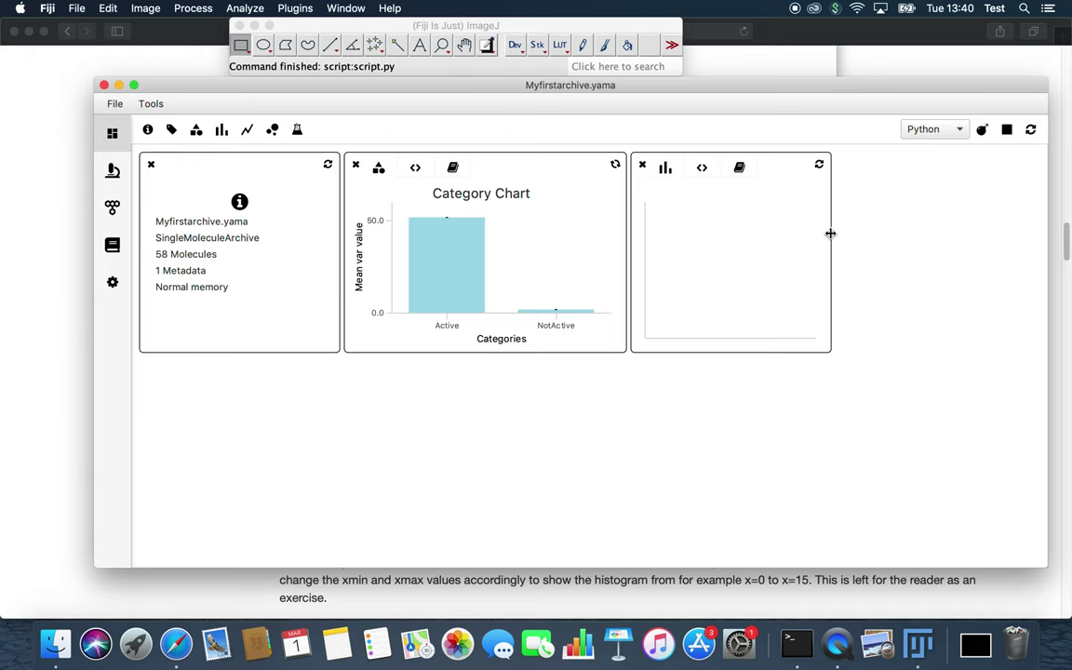
left_click_drag(830, 234, 1034, 232)
left_click_drag(881, 352, 866, 507)
left_click(702, 168)
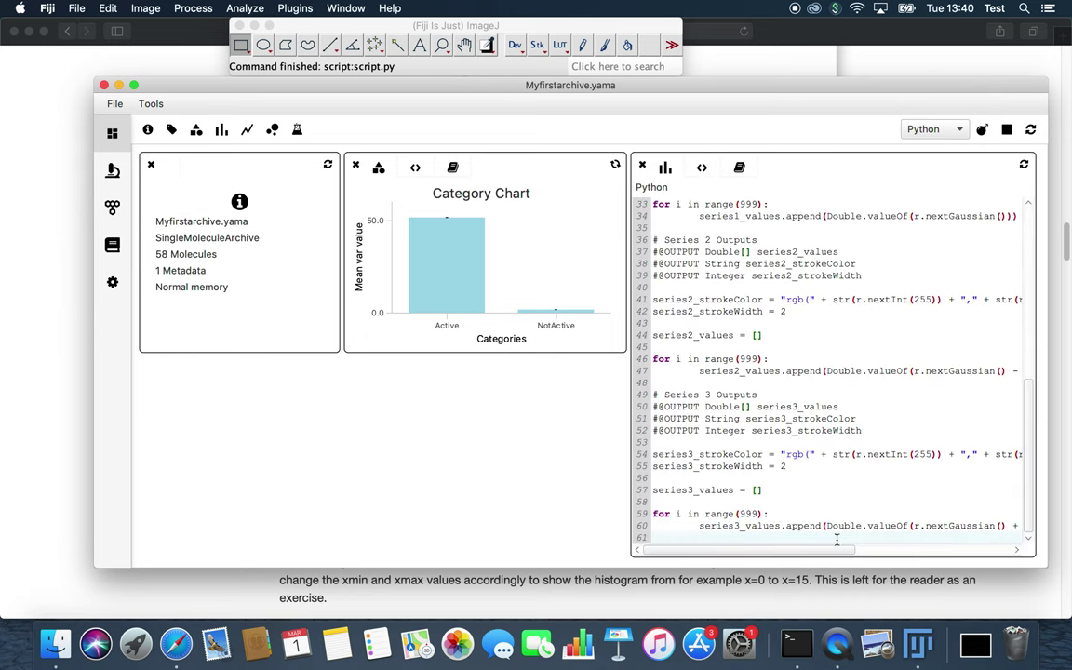
Replace the Histogram widget's example script with the copied variance script and display its plot
scroll(837, 540, "right", 5)
left_click_drag(857, 526, 354, 5)
key("cmd+v")
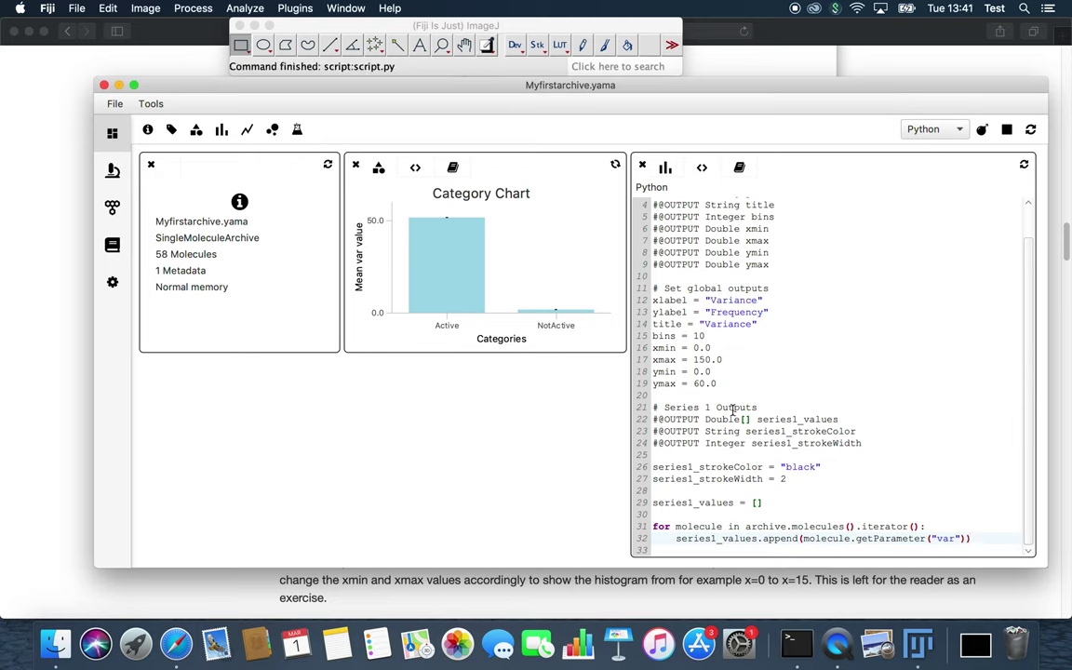
left_click(666, 168)
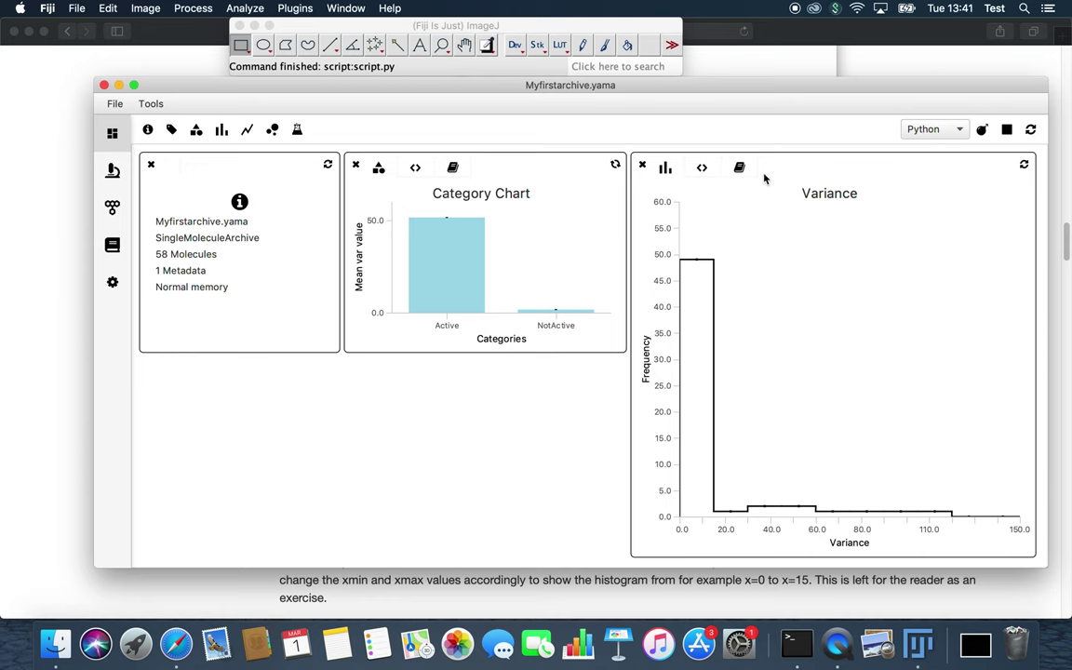
Set xmax to 15.0 in the Histogram script, redraw the plot, and shrink the widget in width and height
left_click(702, 167)
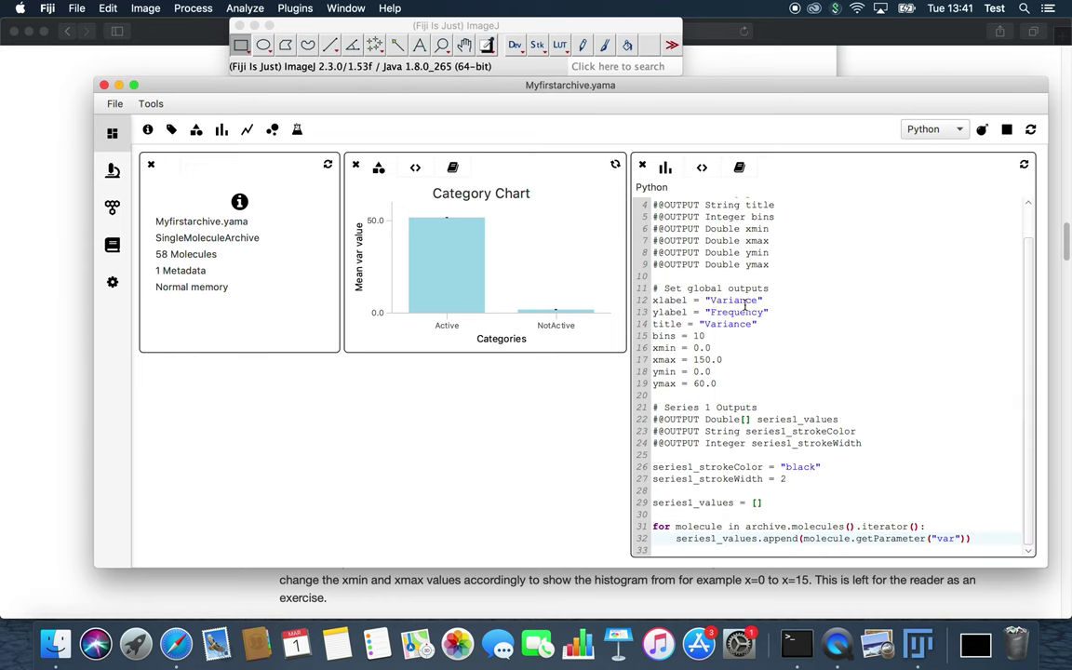
left_click_drag(655, 360, 655, 348)
left_click(761, 359)
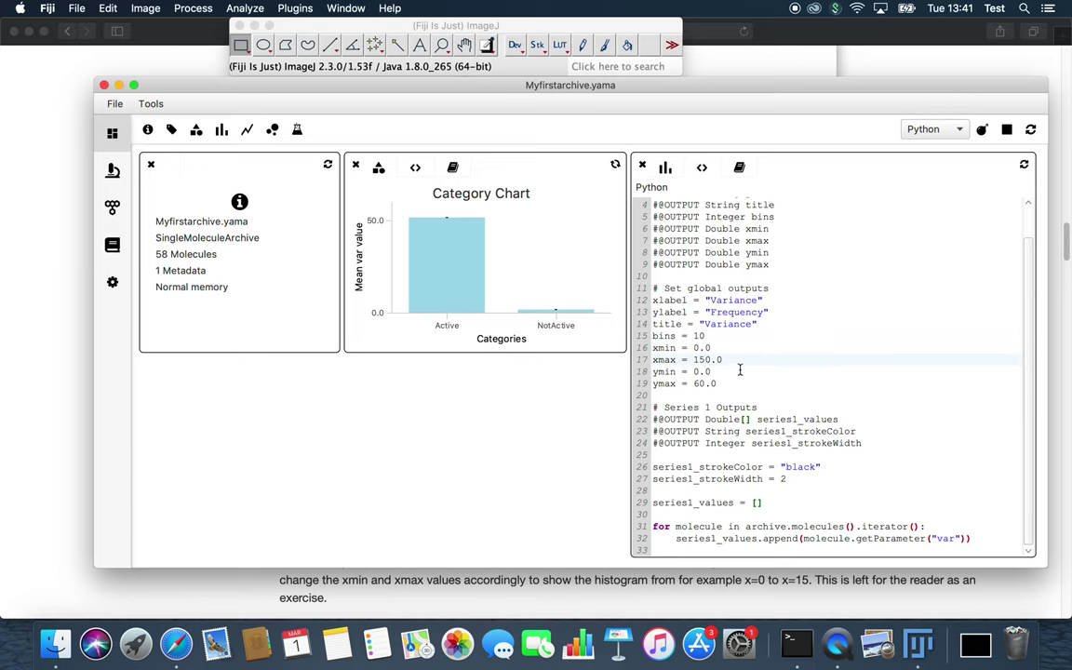
key("BackSpace")
left_click(1024, 165)
left_click(665, 168)
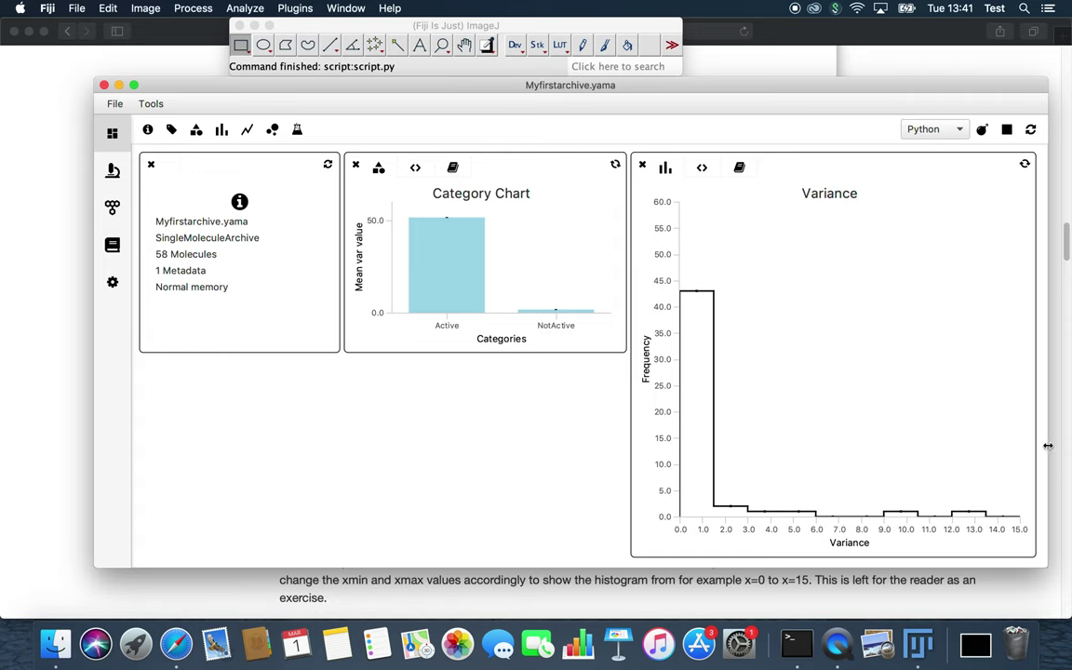
left_click_drag(1039, 453, 885, 443)
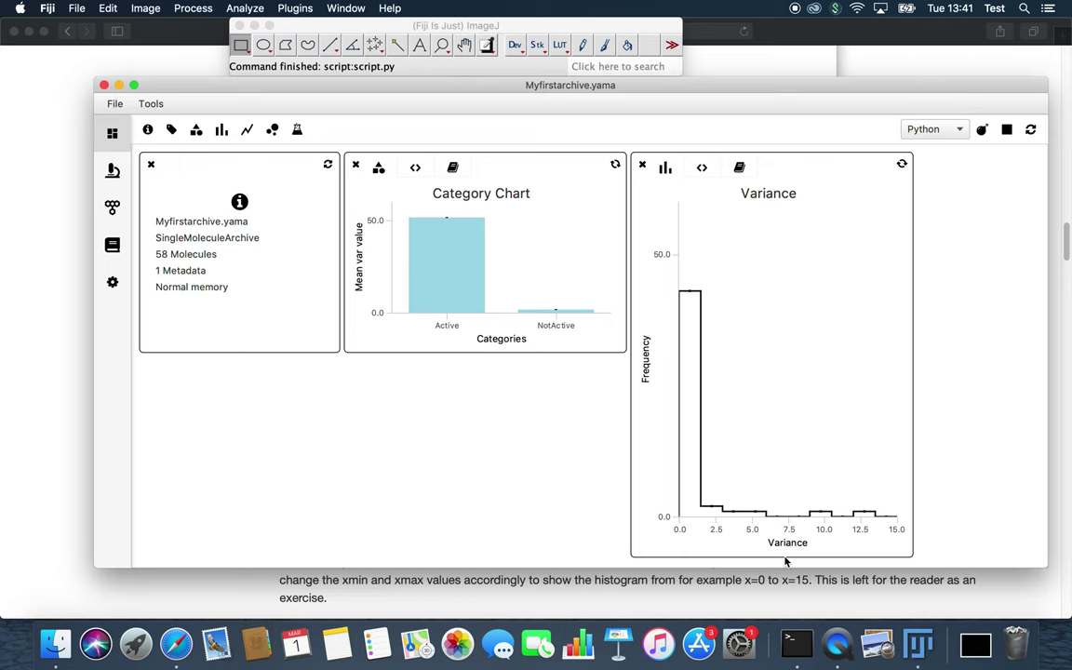
left_click_drag(780, 556, 749, 397)
Return to the tutorial in Safari and copy the complete script from section 3, XY Chart
left_click(26, 424)
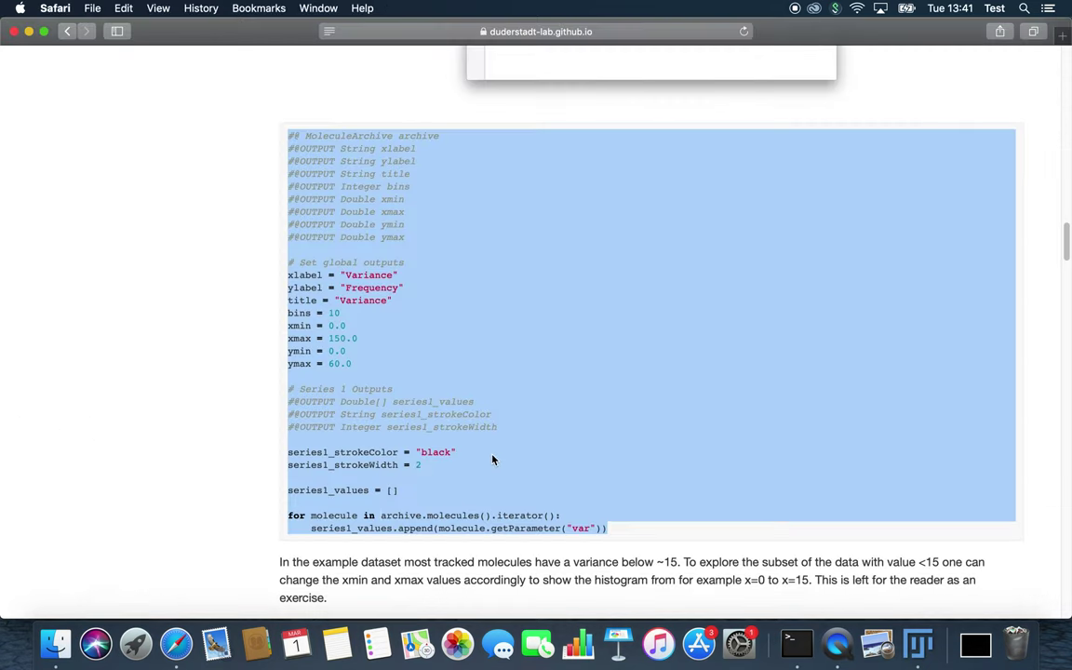
scroll(494, 460, "down", 10)
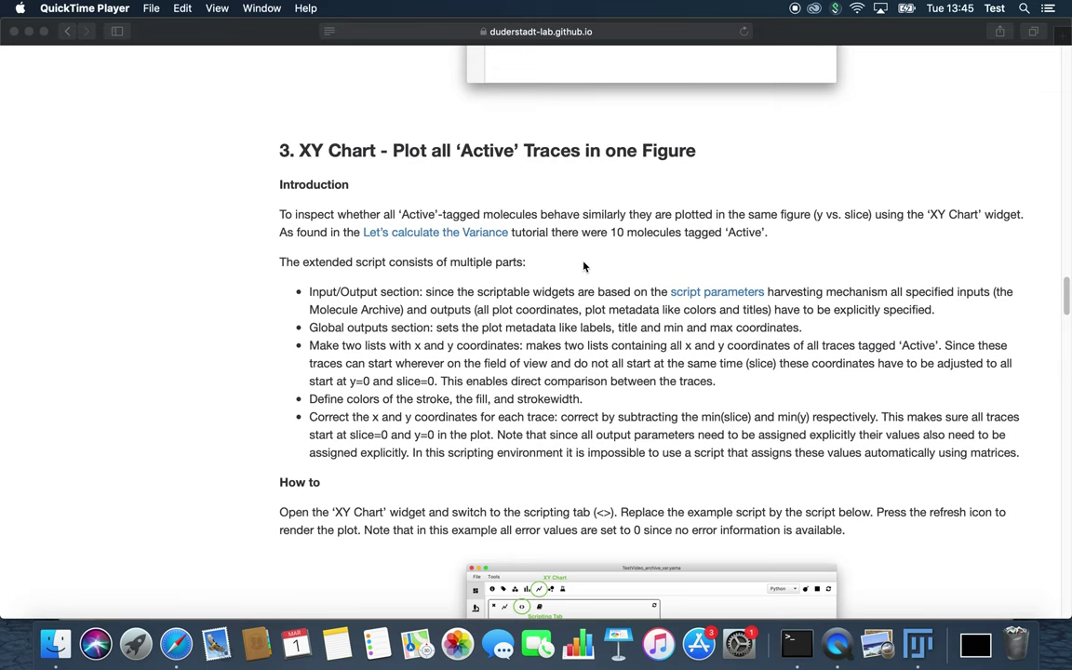
scroll(583, 268, "down", 10)
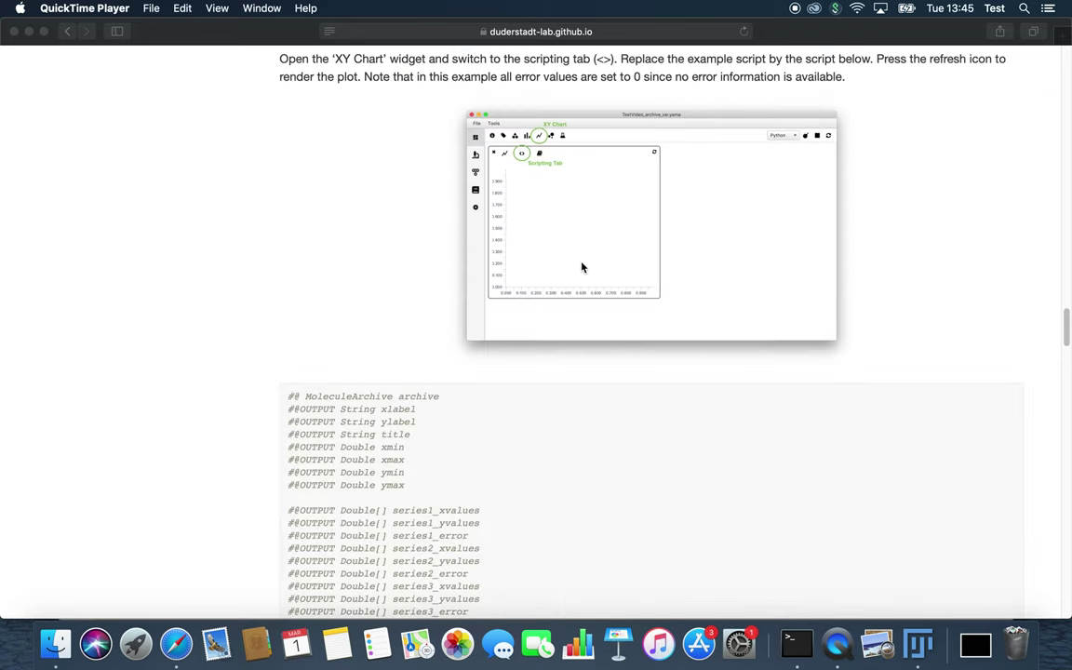
scroll(541, 292, "up", 4)
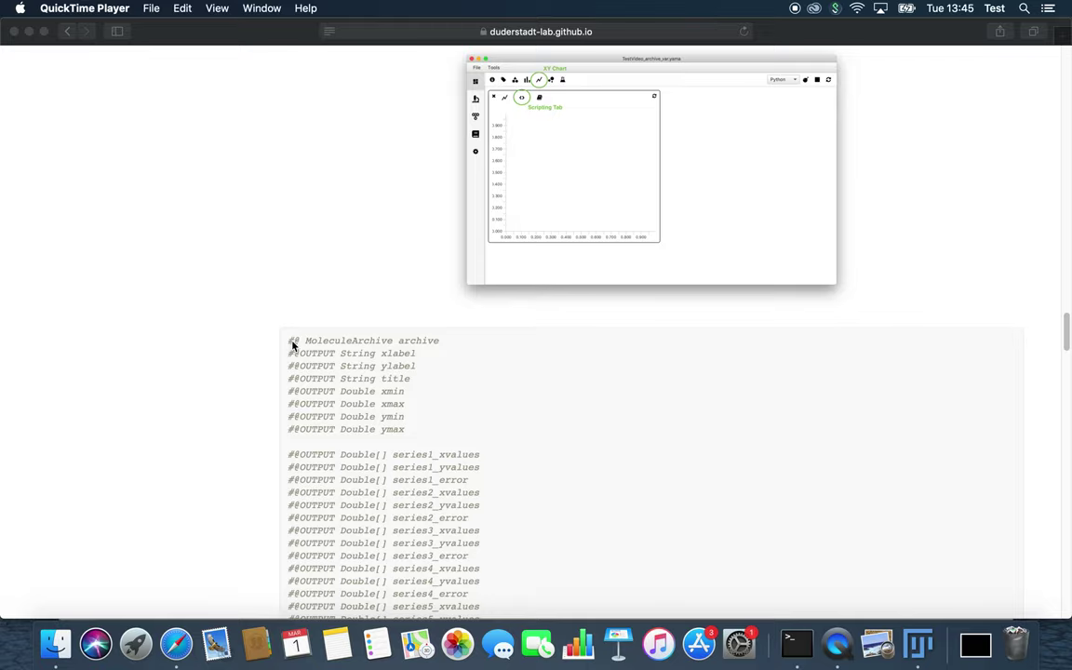
left_click(292, 346)
left_click_drag(289, 340, 571, 251)
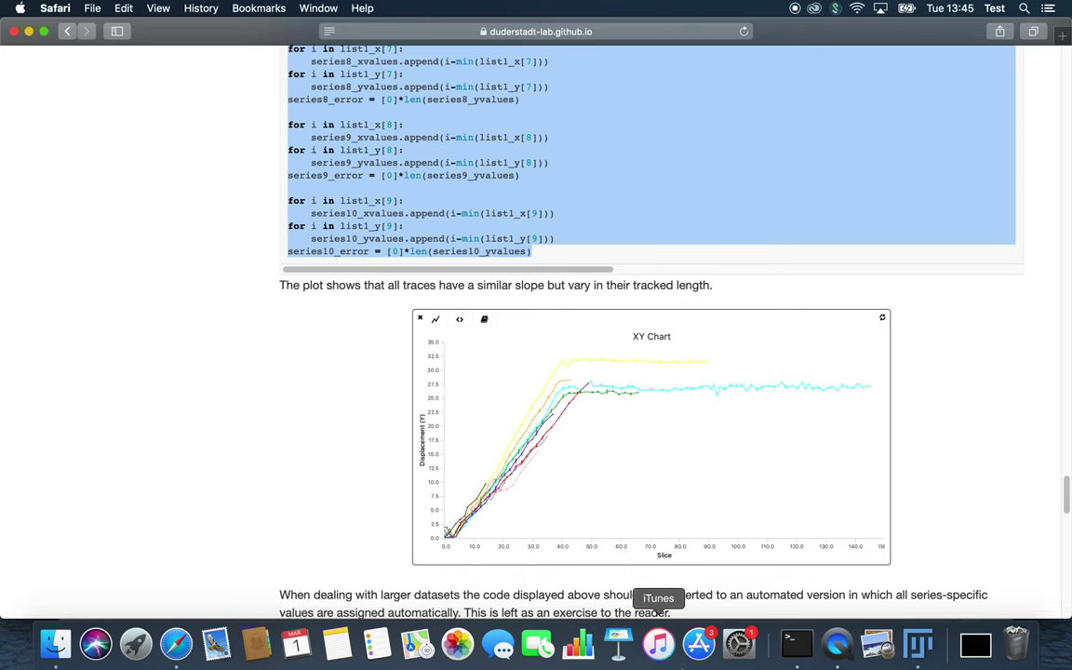
Switch to Fiji, add an XY Chart widget to the dashboard, increase its height, and show its script
left_click(918, 644)
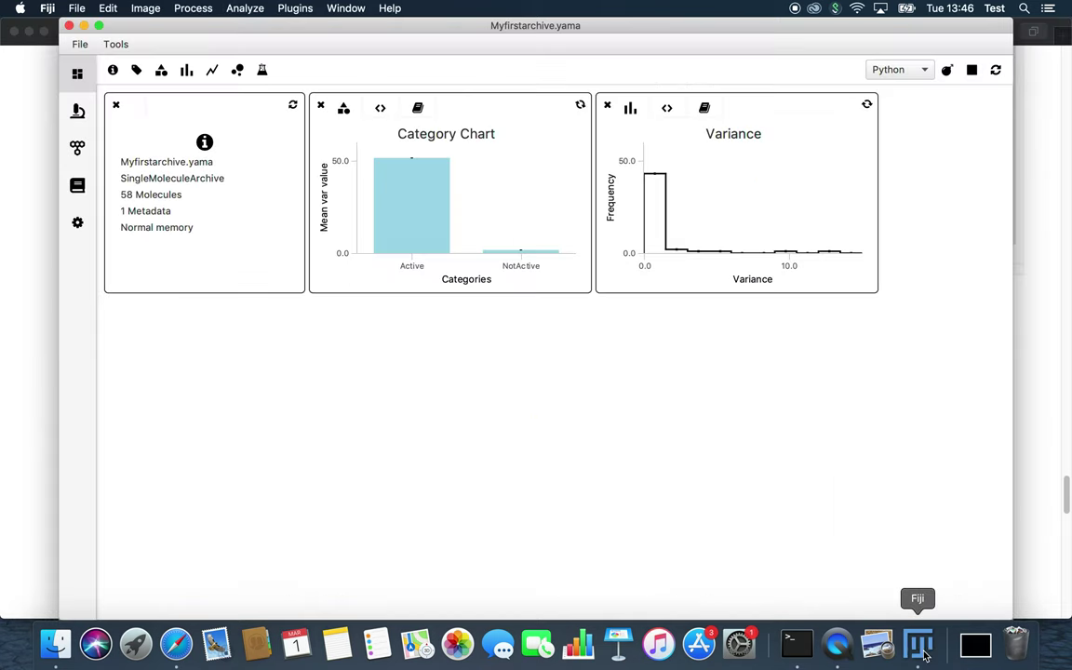
left_click(212, 72)
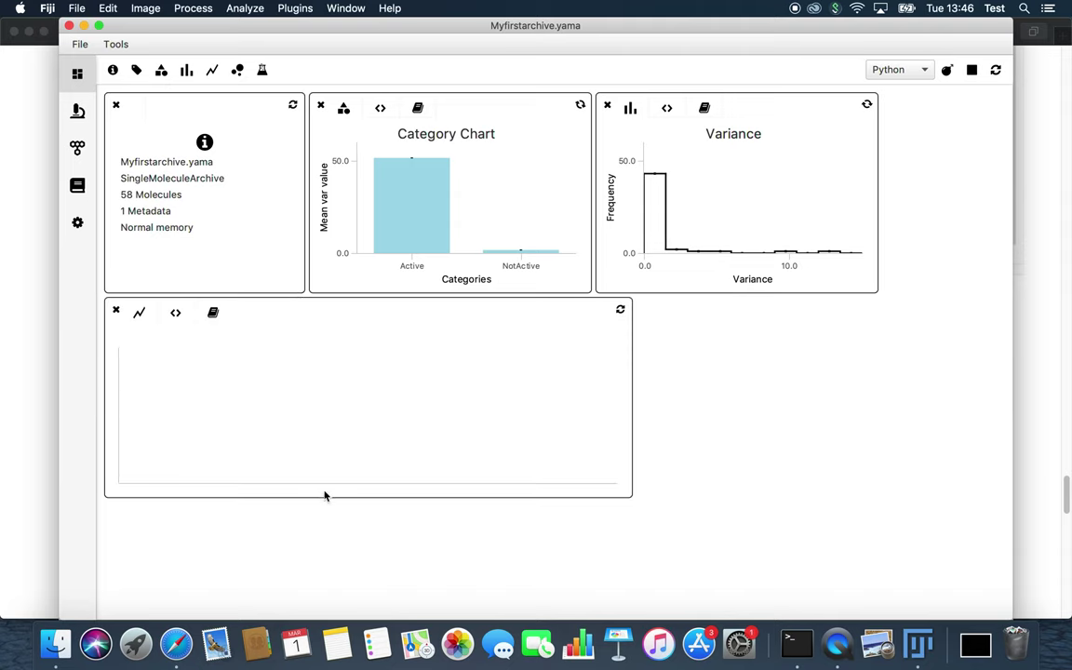
left_click_drag(324, 498, 307, 577)
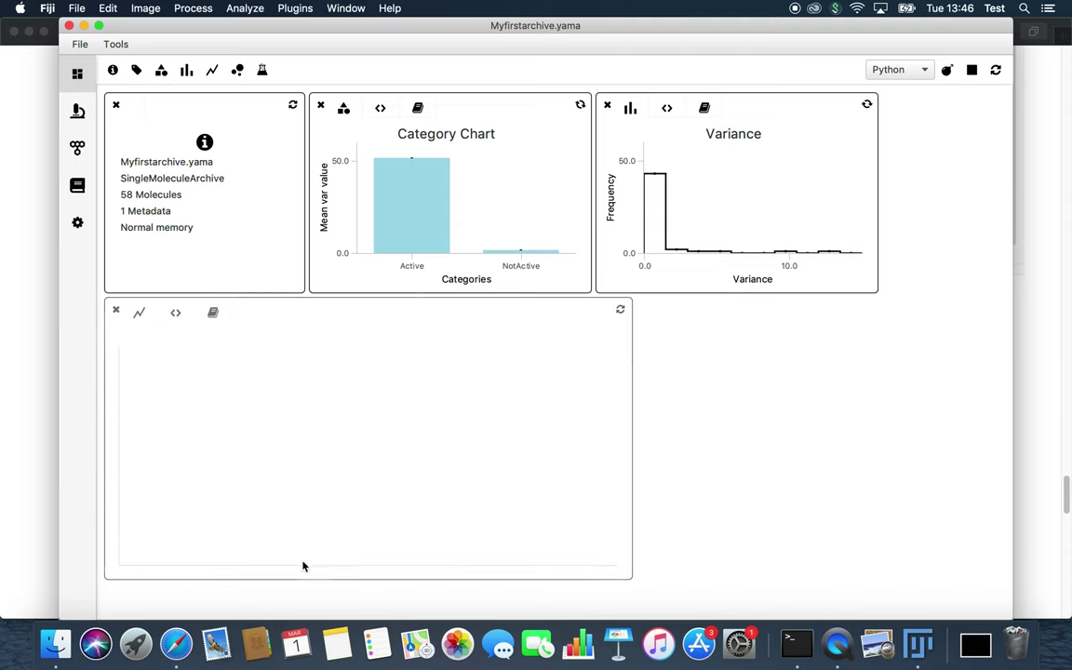
left_click(177, 316)
Replace the XY Chart widget's example script with the copied script, refresh the widget, and display its plot
left_click_drag(128, 350, 381, 666)
key("BackSpace")
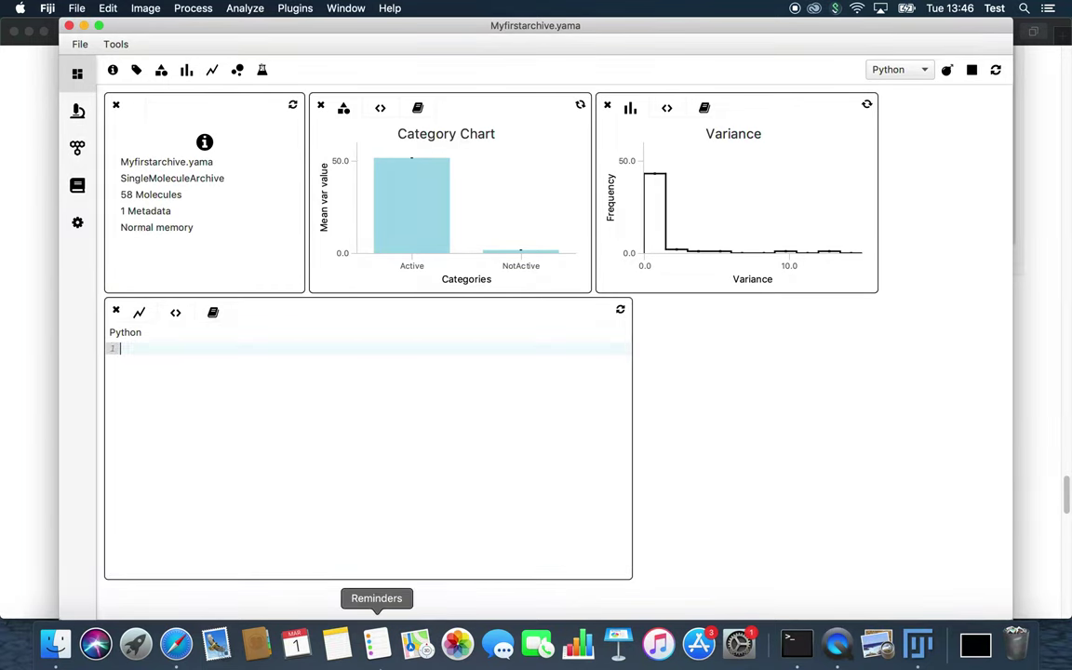
key("super+v")
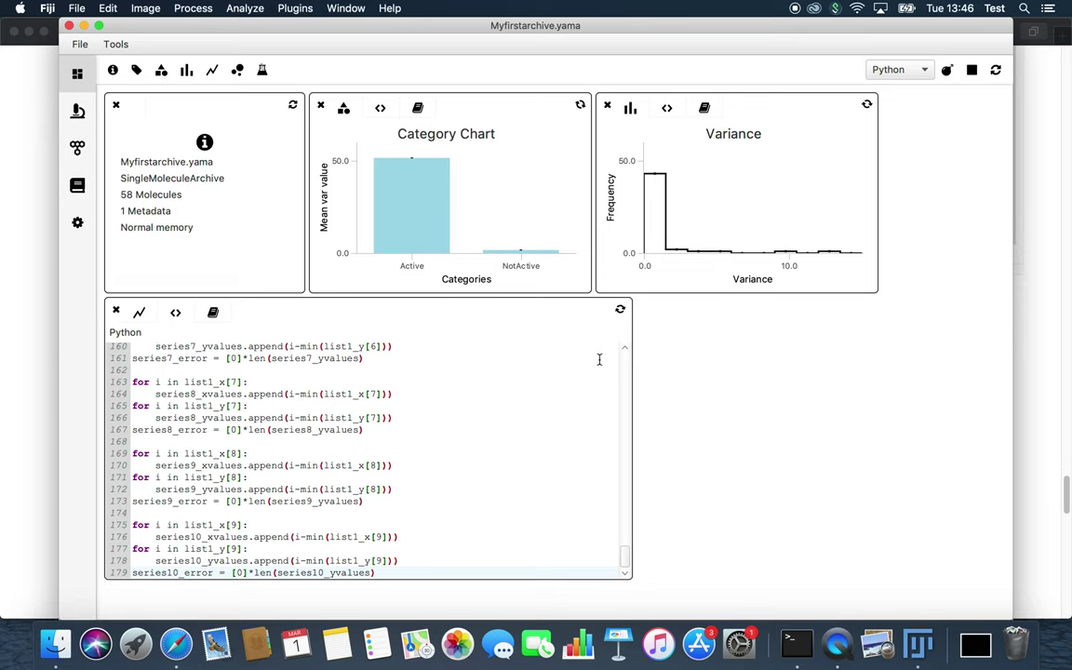
left_click(142, 314)
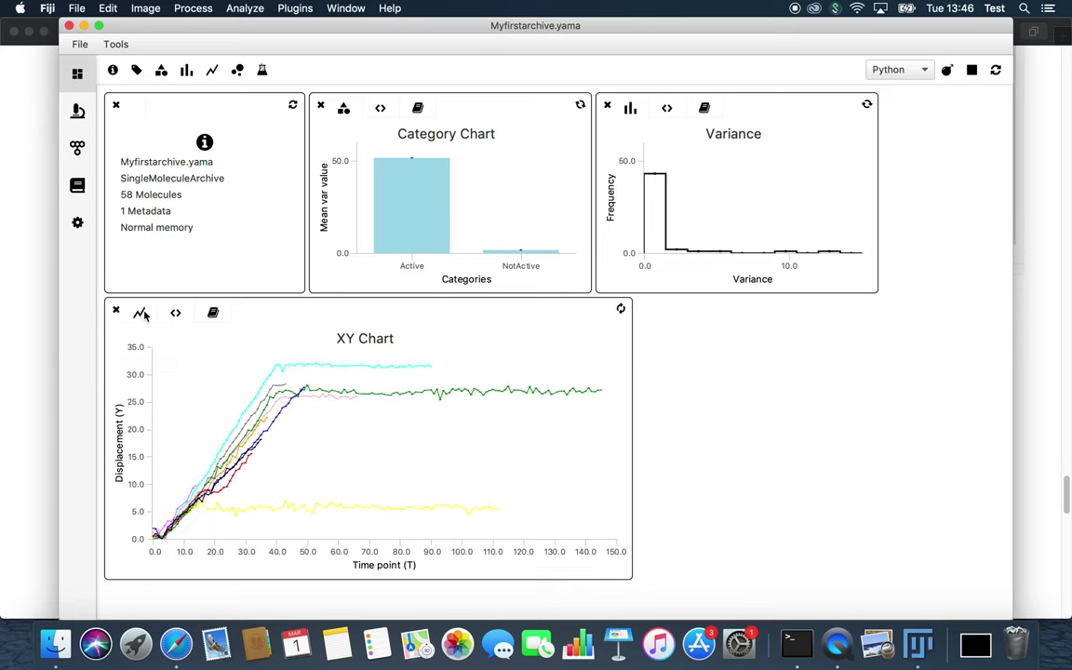
Shrink the XY Chart widget in width and height
mouse_move(304, 510)
left_click_drag(633, 437, 422, 440)
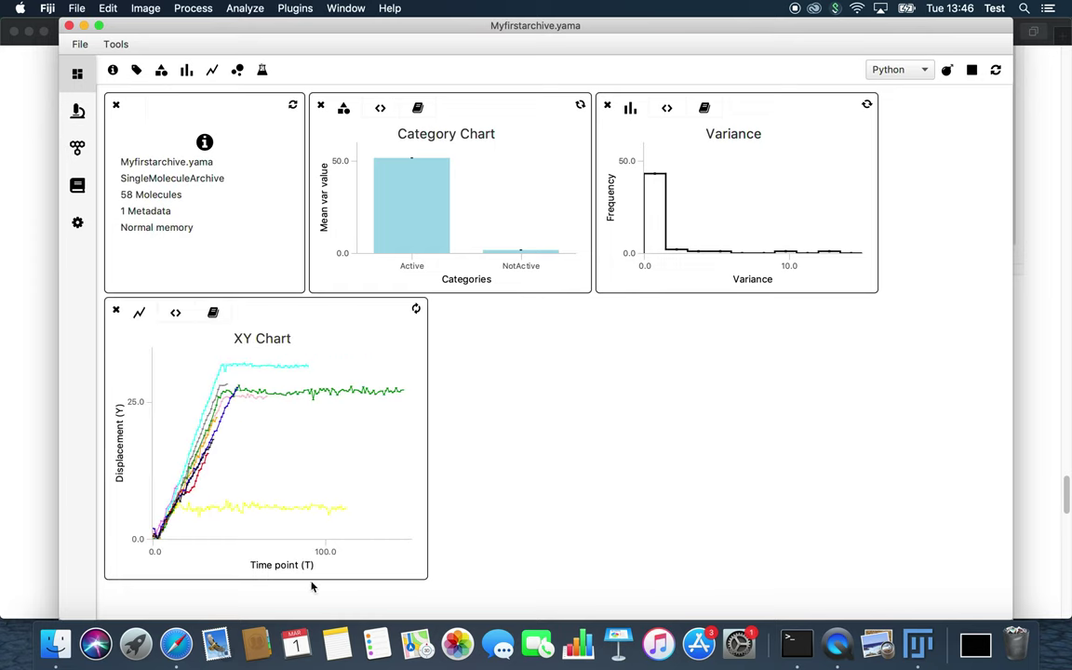
left_click_drag(311, 578, 309, 500)
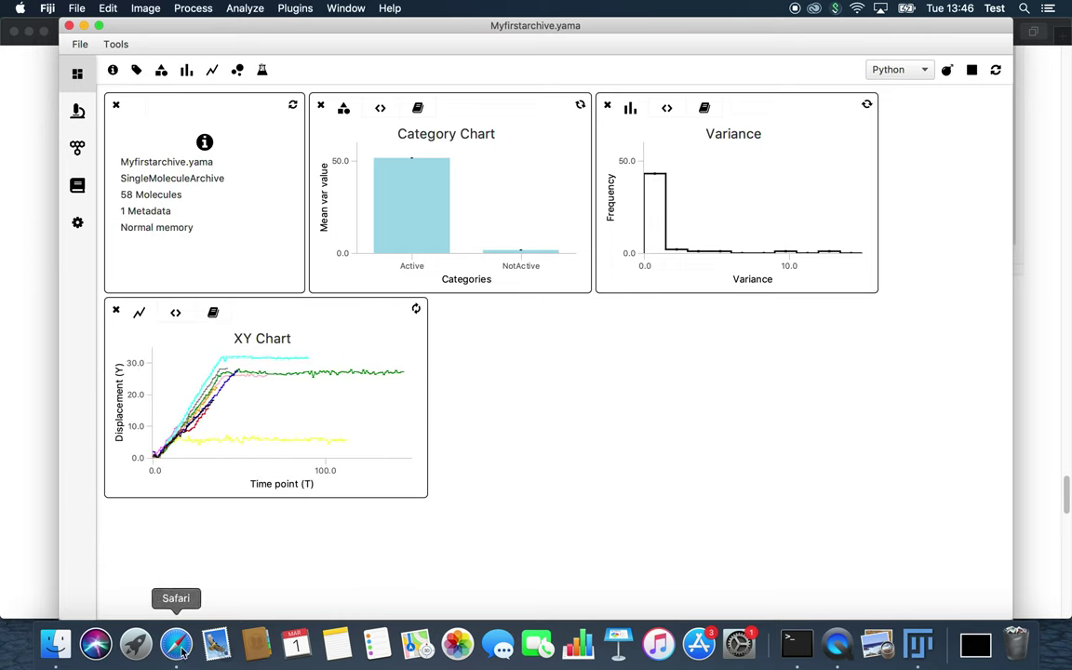
Return to the tutorial in Safari and copy the complete variance versus track length script from section 4, Bubble Chart
left_click(54, 407)
scroll(462, 438, "down", 10)
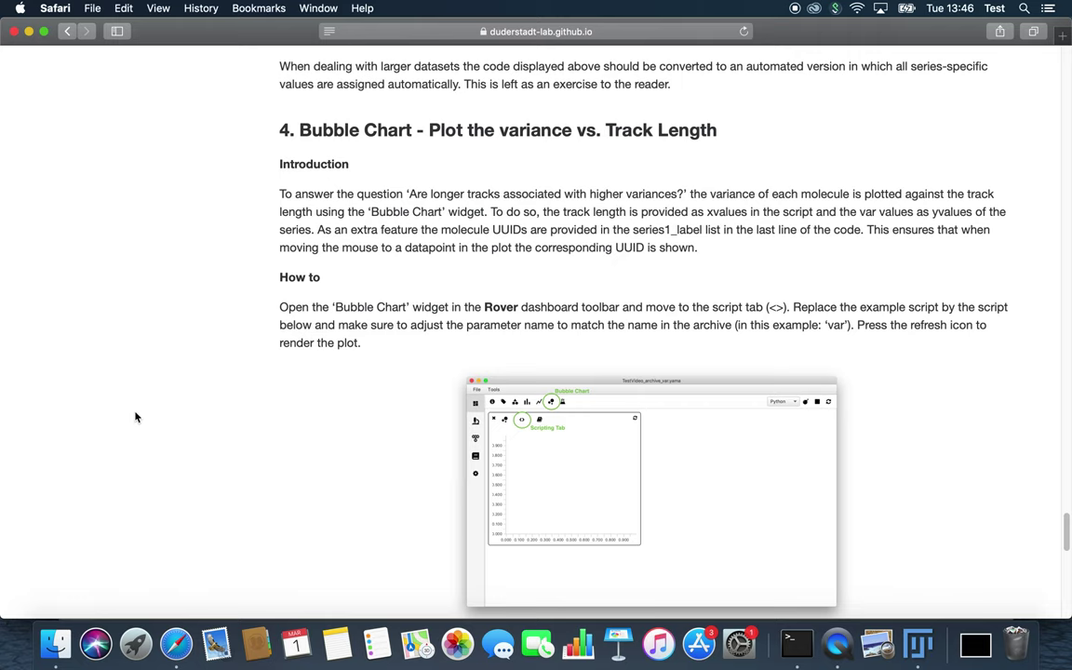
scroll(410, 429, "down", 5)
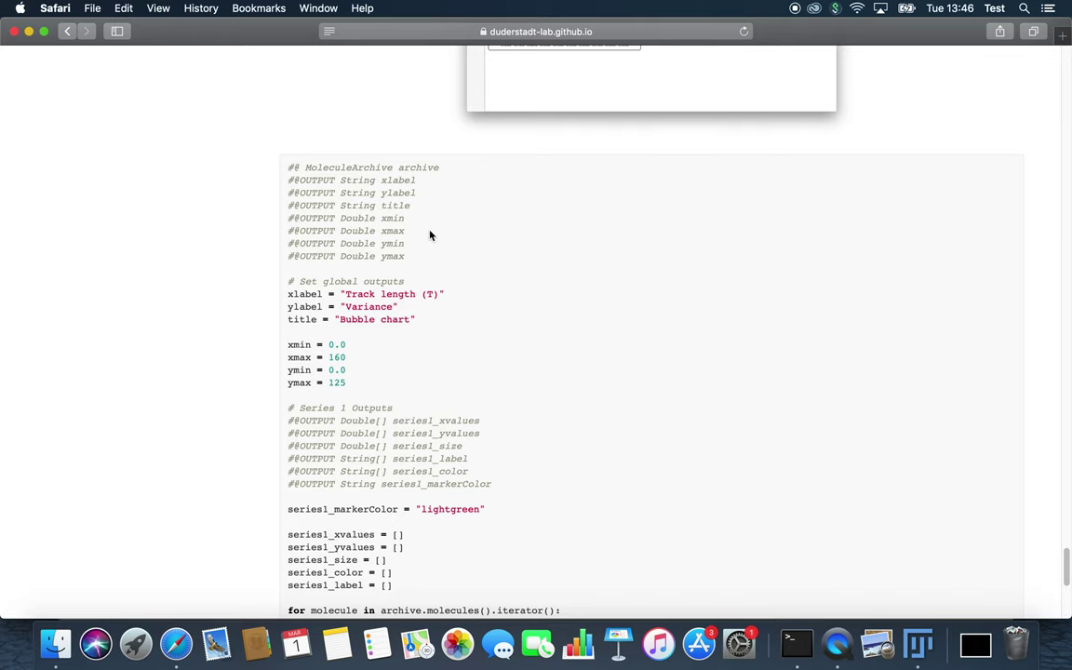
left_click_drag(288, 167, 759, 246)
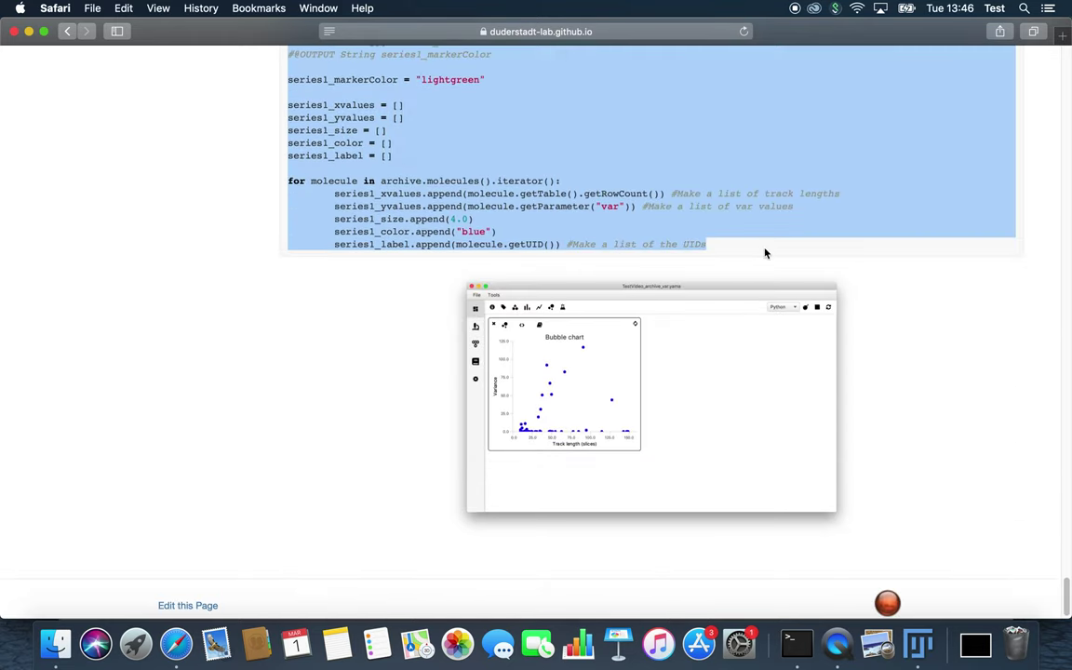
scroll(485, 236, "up", 5)
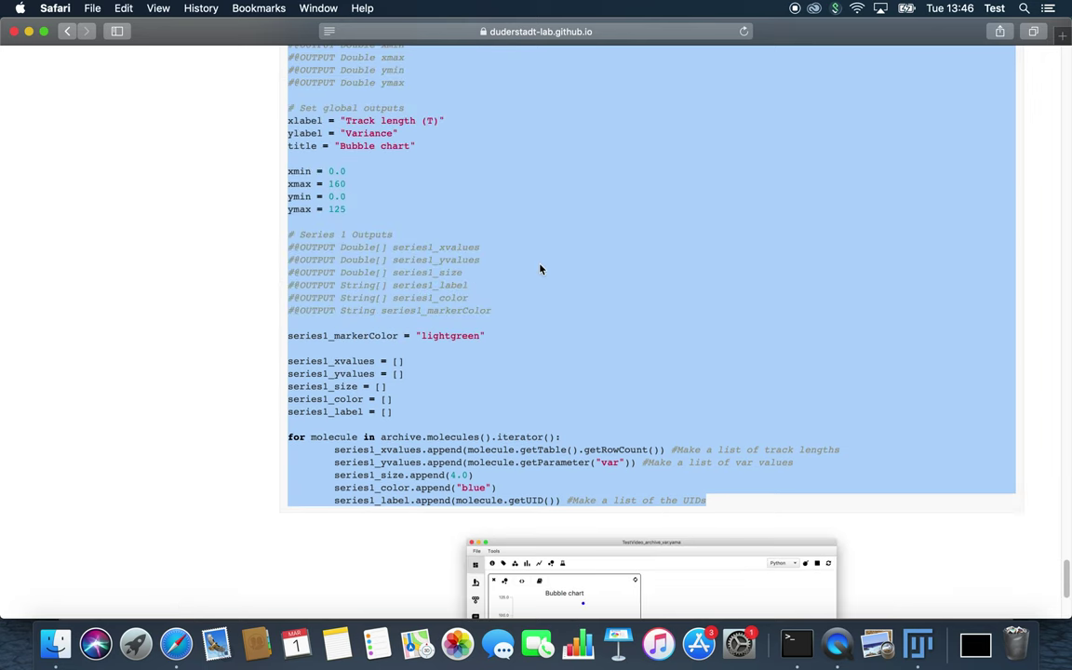
left_click(156, 351)
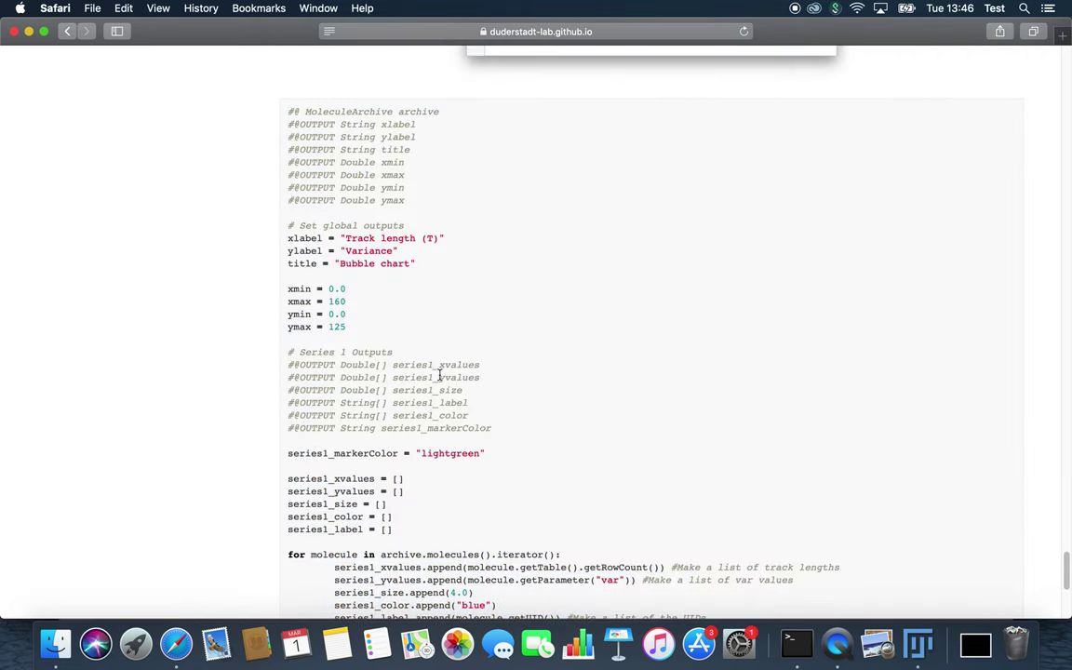
Switch to Fiji, add a Bubble Chart widget enlarged in width and height, and increase the XY Chart widget's height to match
left_click(917, 643)
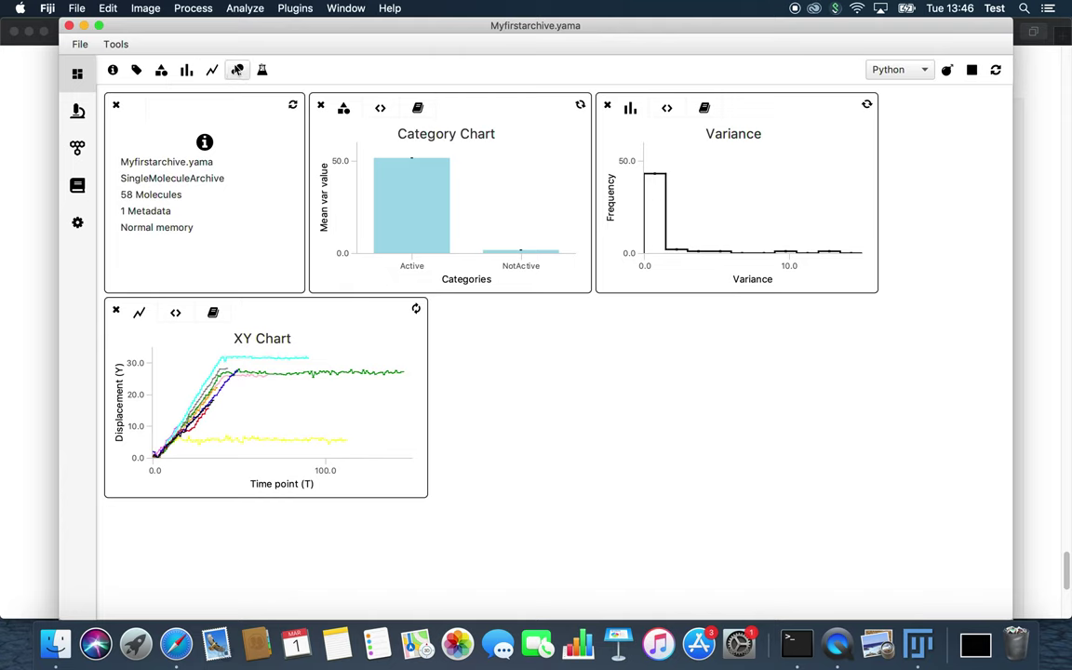
left_click(238, 73)
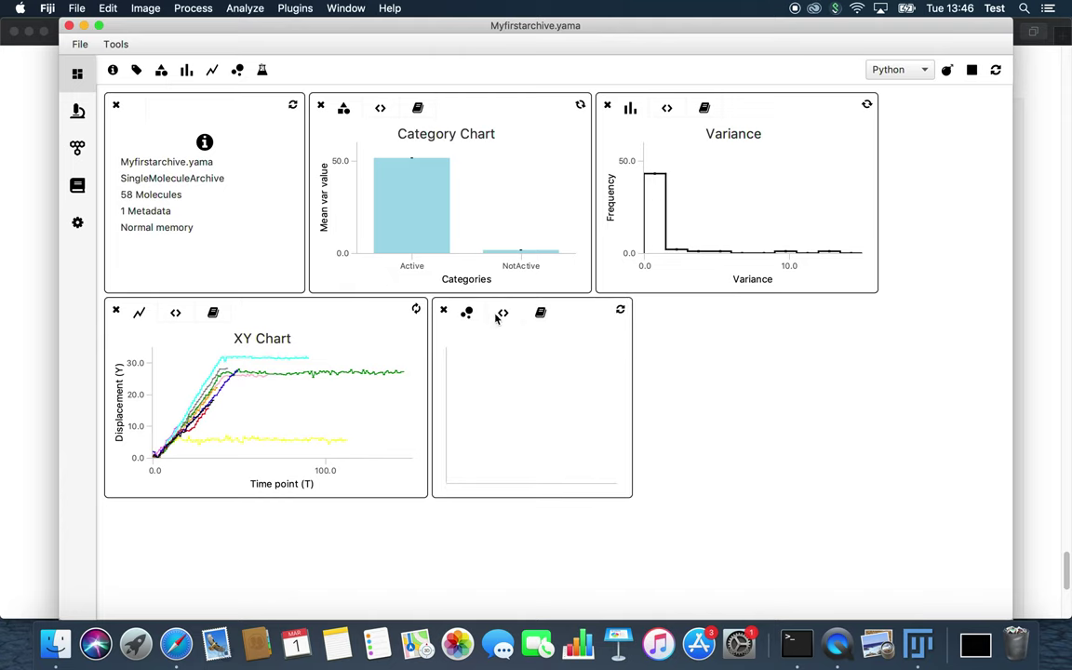
left_click_drag(632, 401, 978, 403)
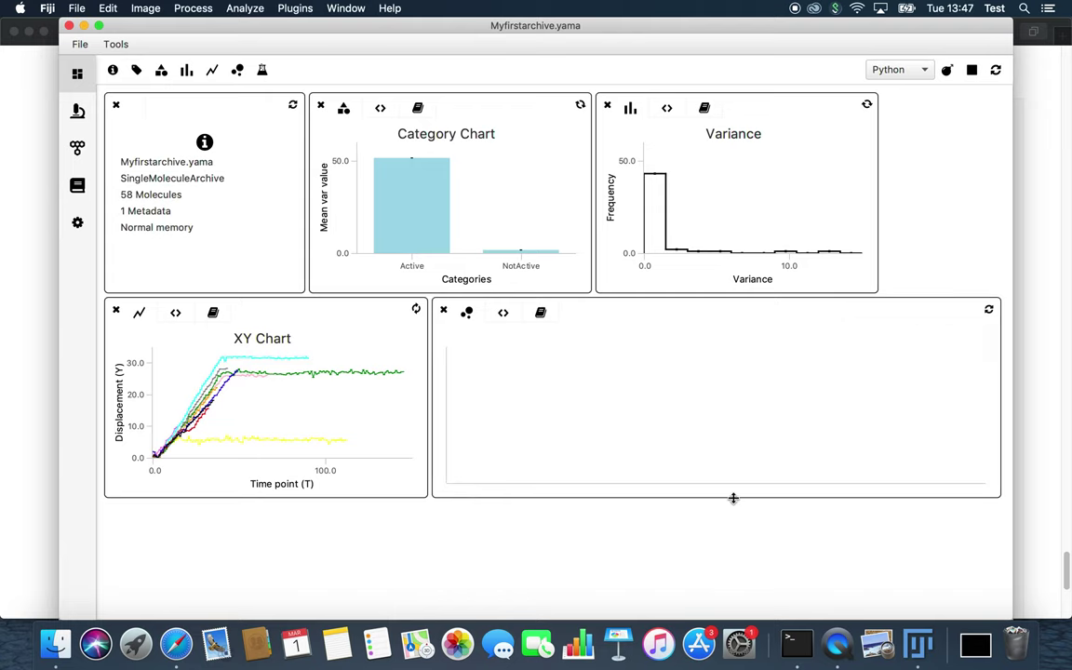
left_click_drag(734, 498, 734, 578)
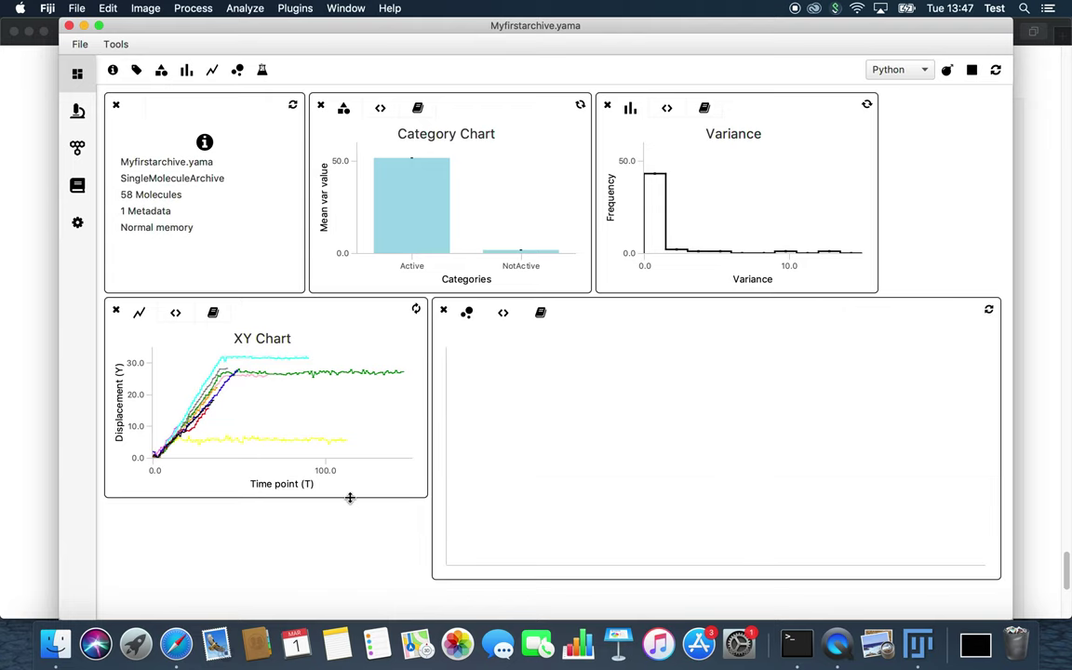
left_click_drag(350, 498, 354, 578)
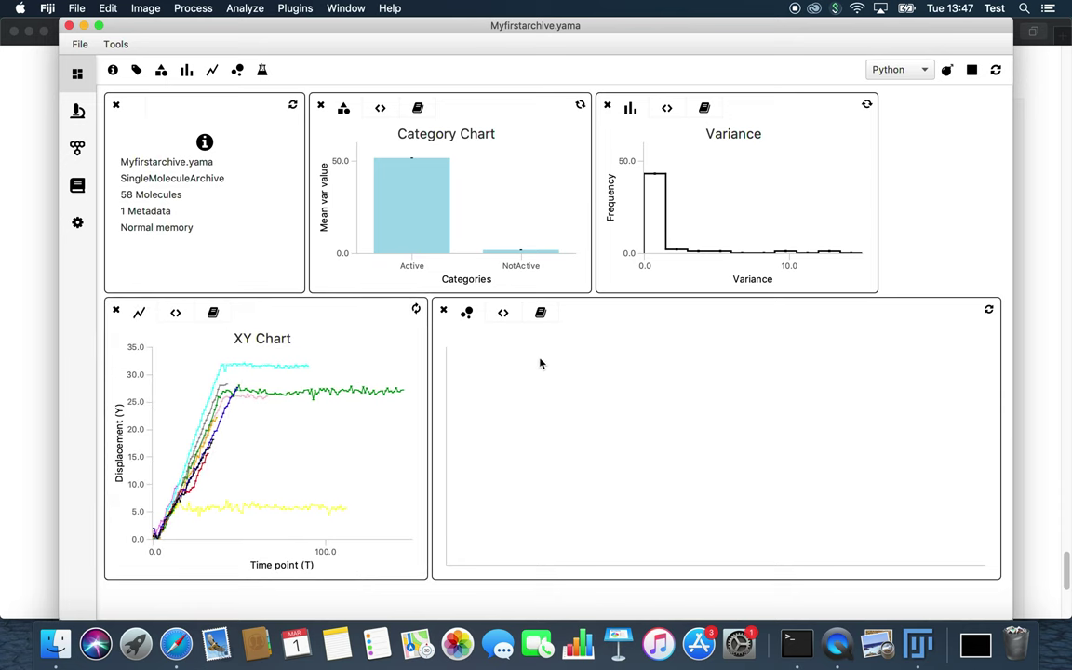
Replace the Bubble Chart widget's example script with the copied script and display its plot of variance against track length
left_click(503, 314)
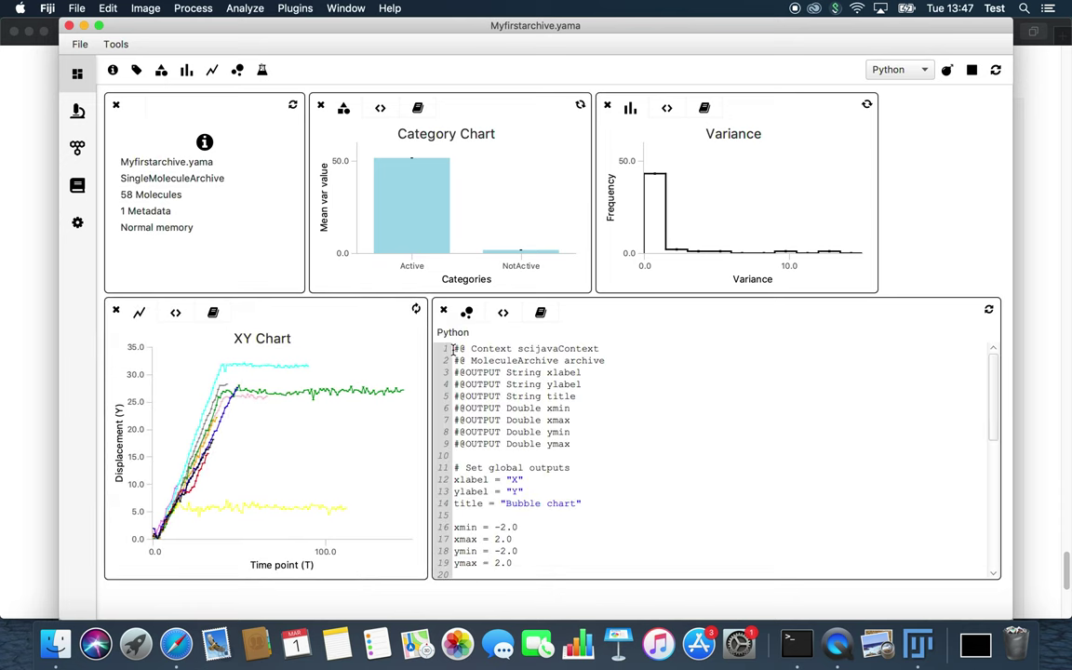
key("super+a")
key("BackSpace")
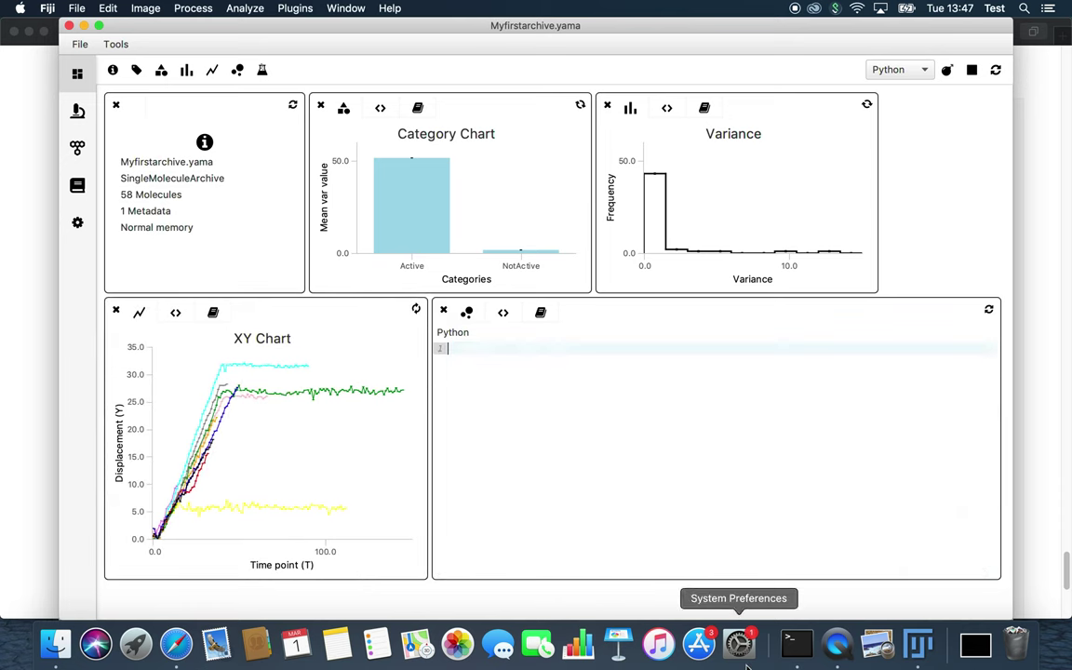
key("super+v")
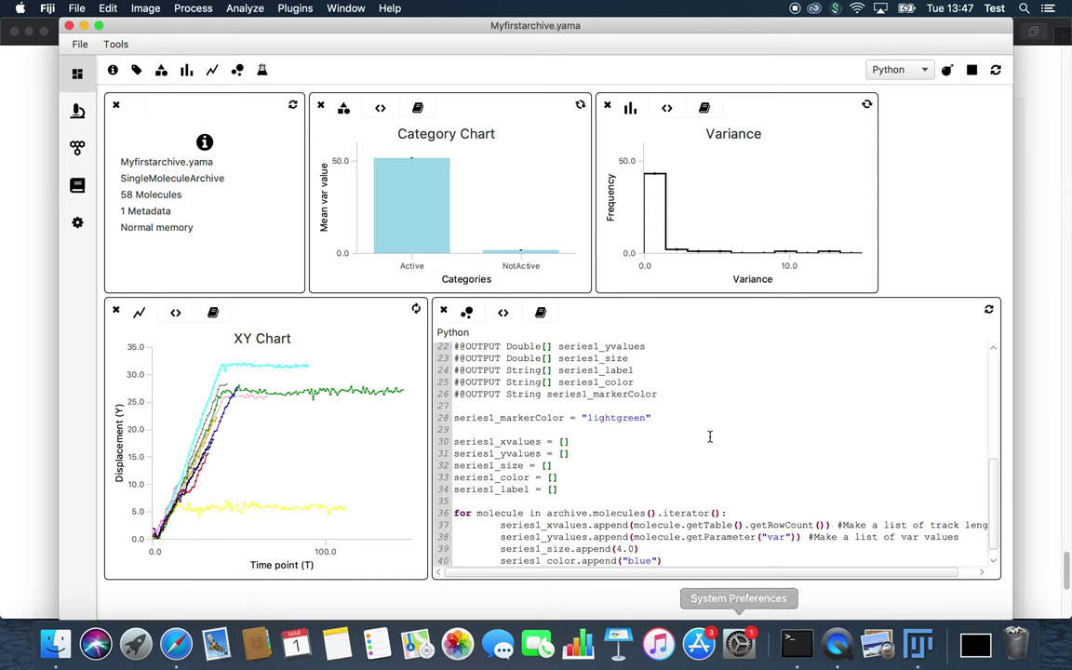
scroll(779, 416, "down", 1)
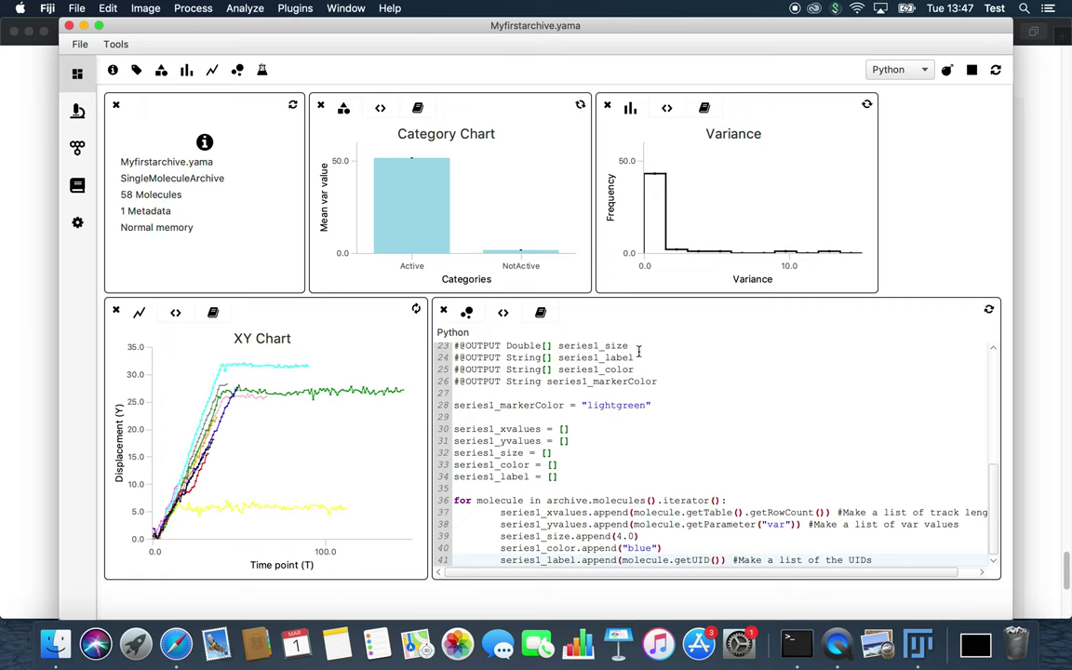
left_click(466, 313)
Inspect individual data points in the bubble chart for their molecule UID, track length, and variance
mouse_move(621, 399)
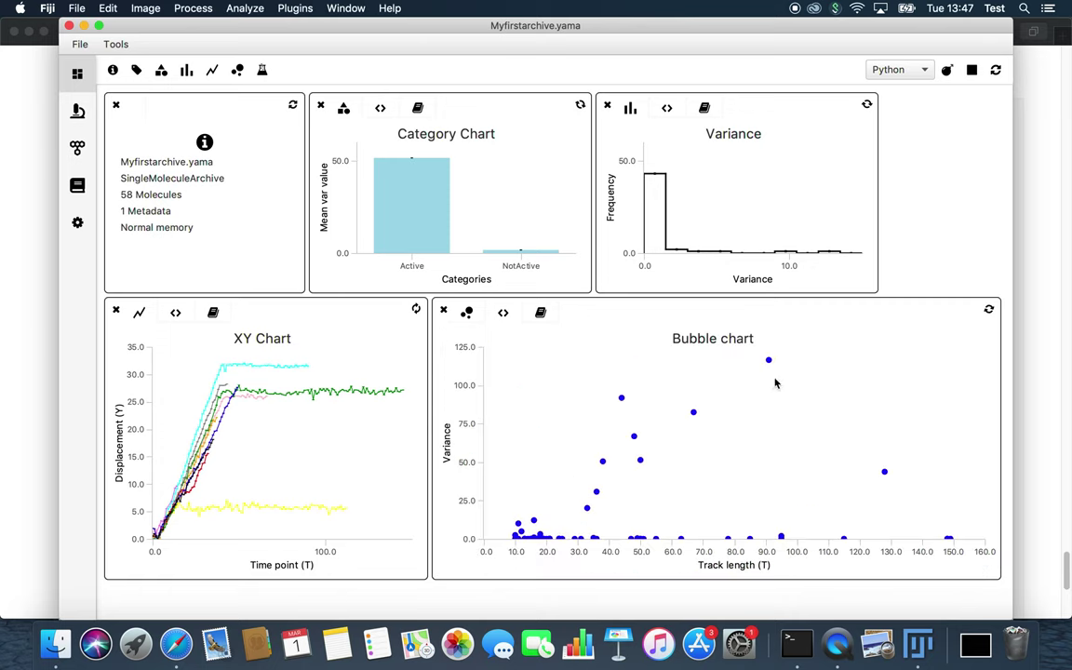
mouse_move(694, 413)
mouse_move(633, 437)
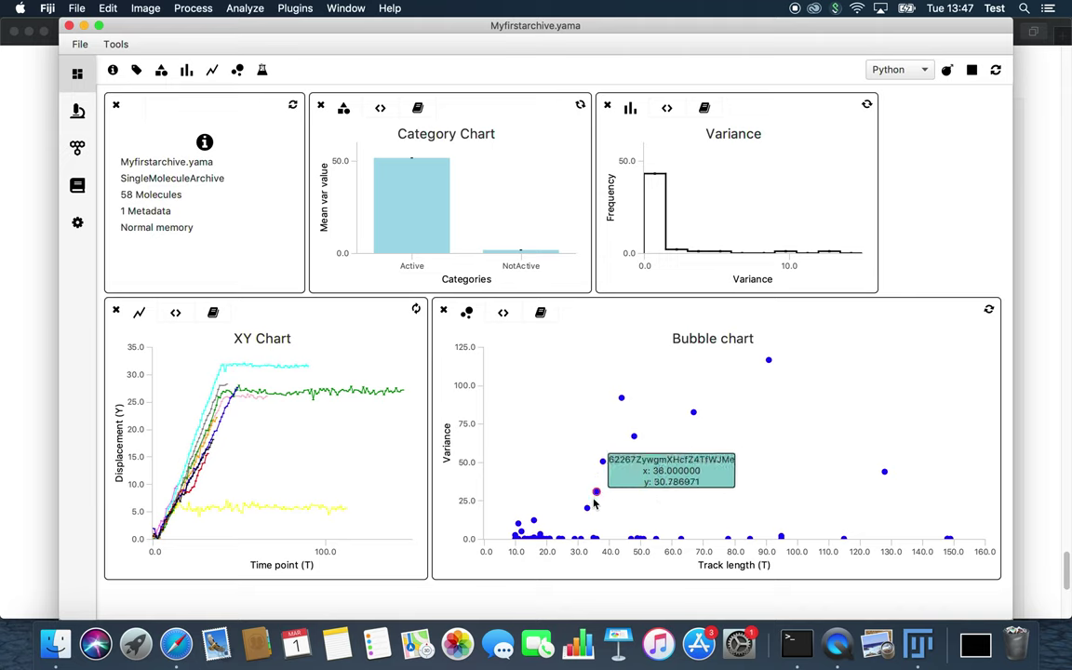
mouse_move(597, 539)
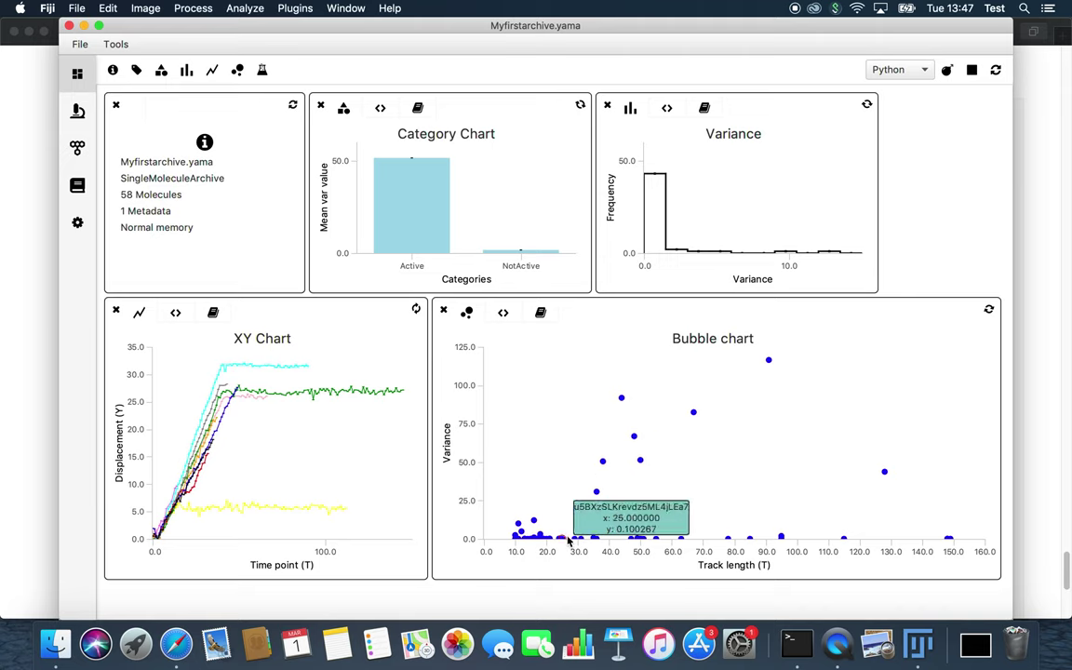
mouse_move(522, 534)
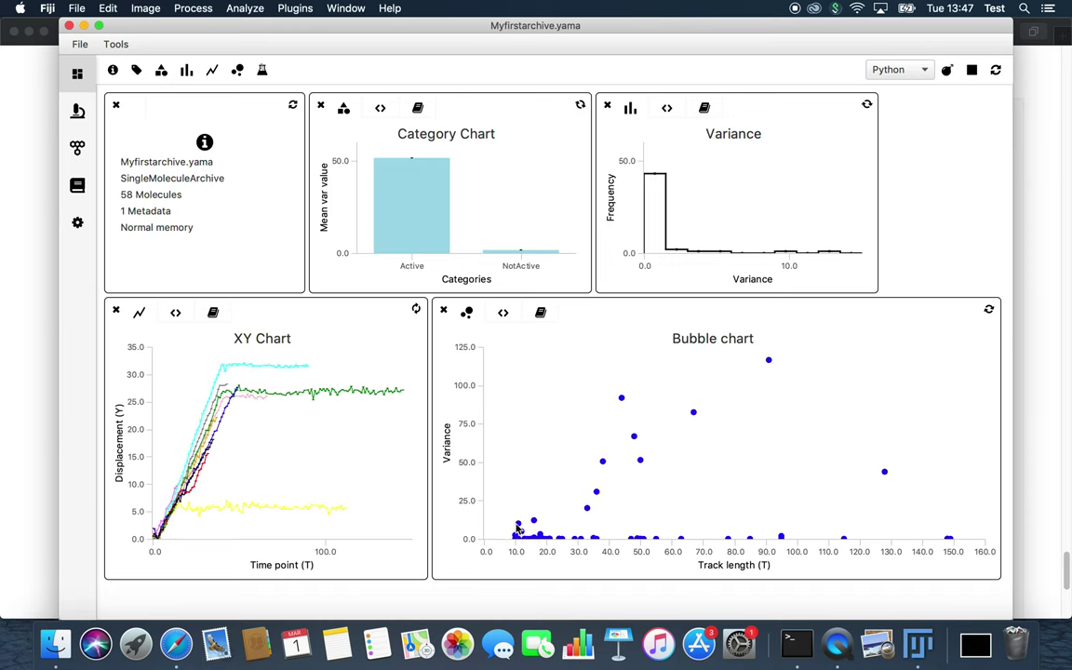
mouse_move(751, 540)
Save the Myfirstarchive.yama archive with its dashboard widgets
left_click(80, 44)
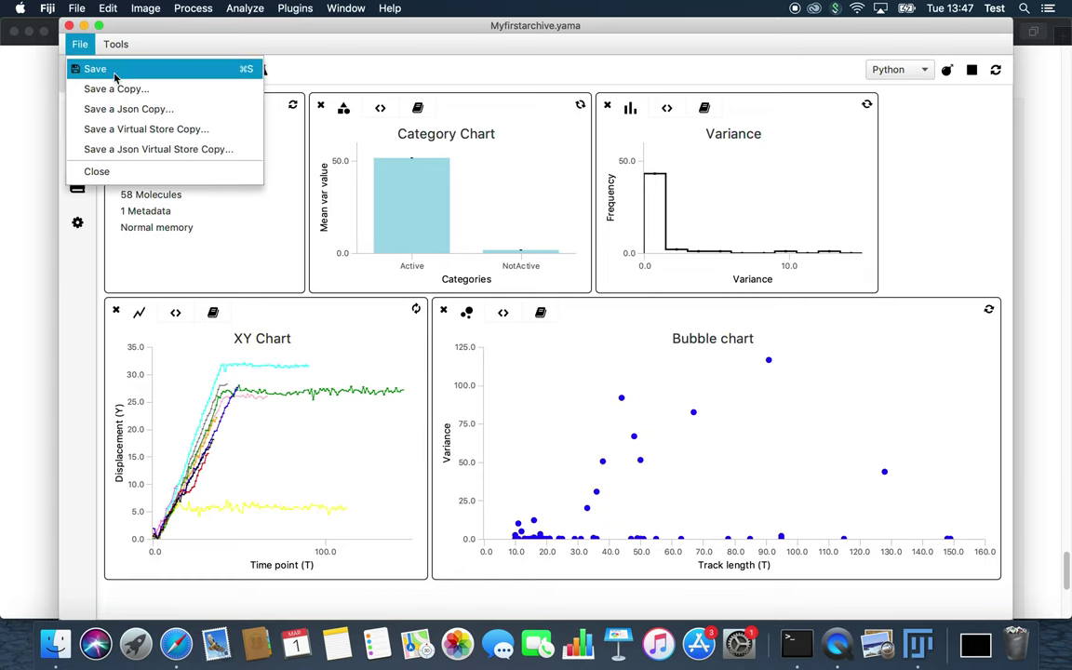
left_click(114, 74)
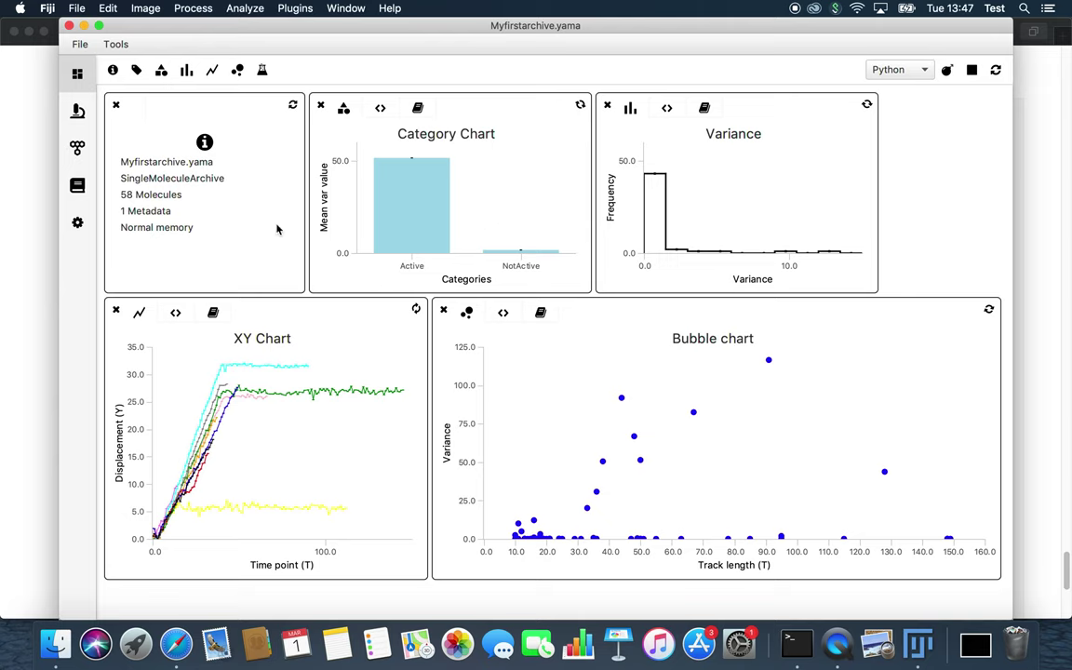